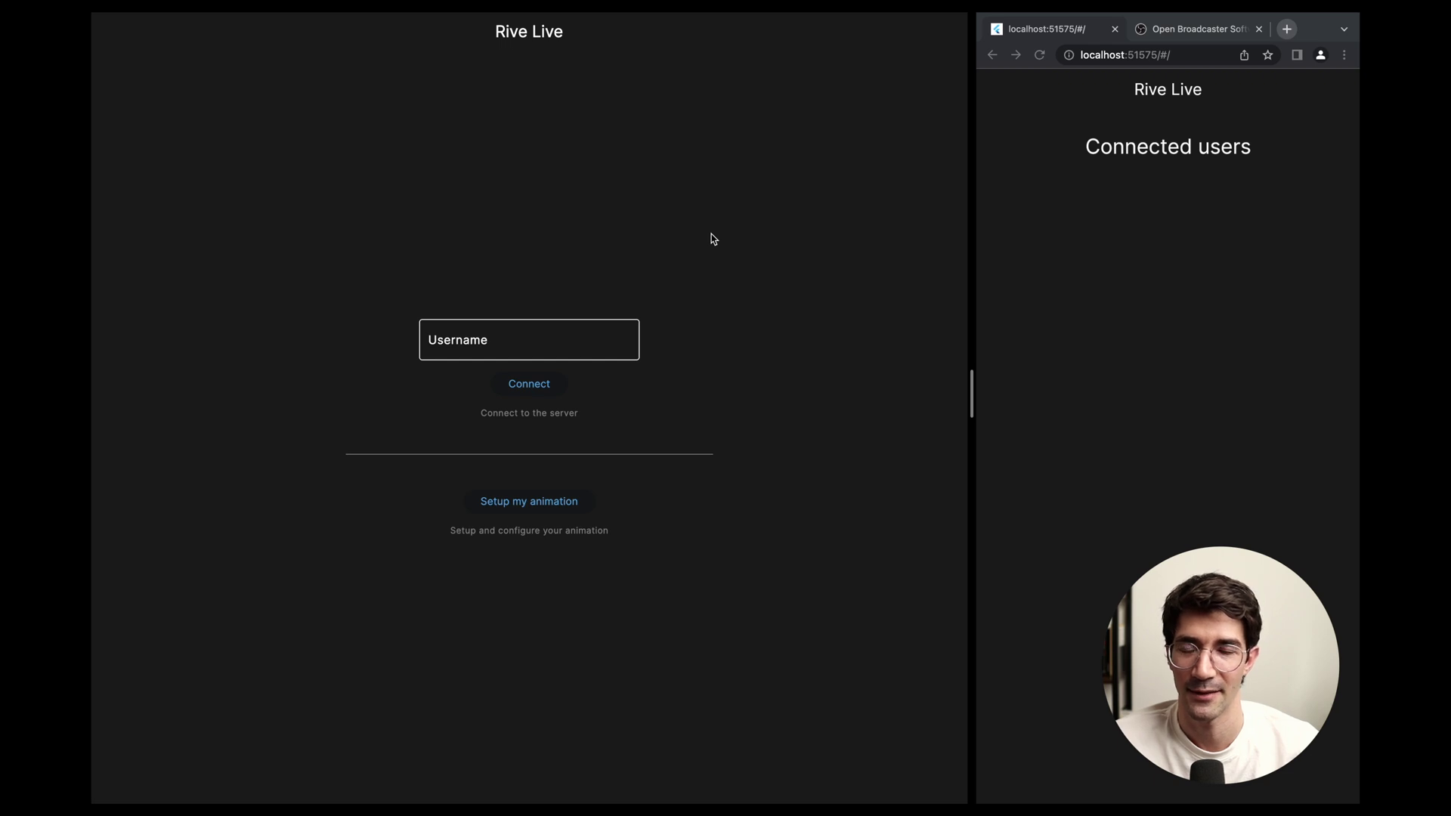
# Place Rive Live beside the empty Connected users page on localhost:51575 and refocus the app
pyautogui.click(1200, 214)
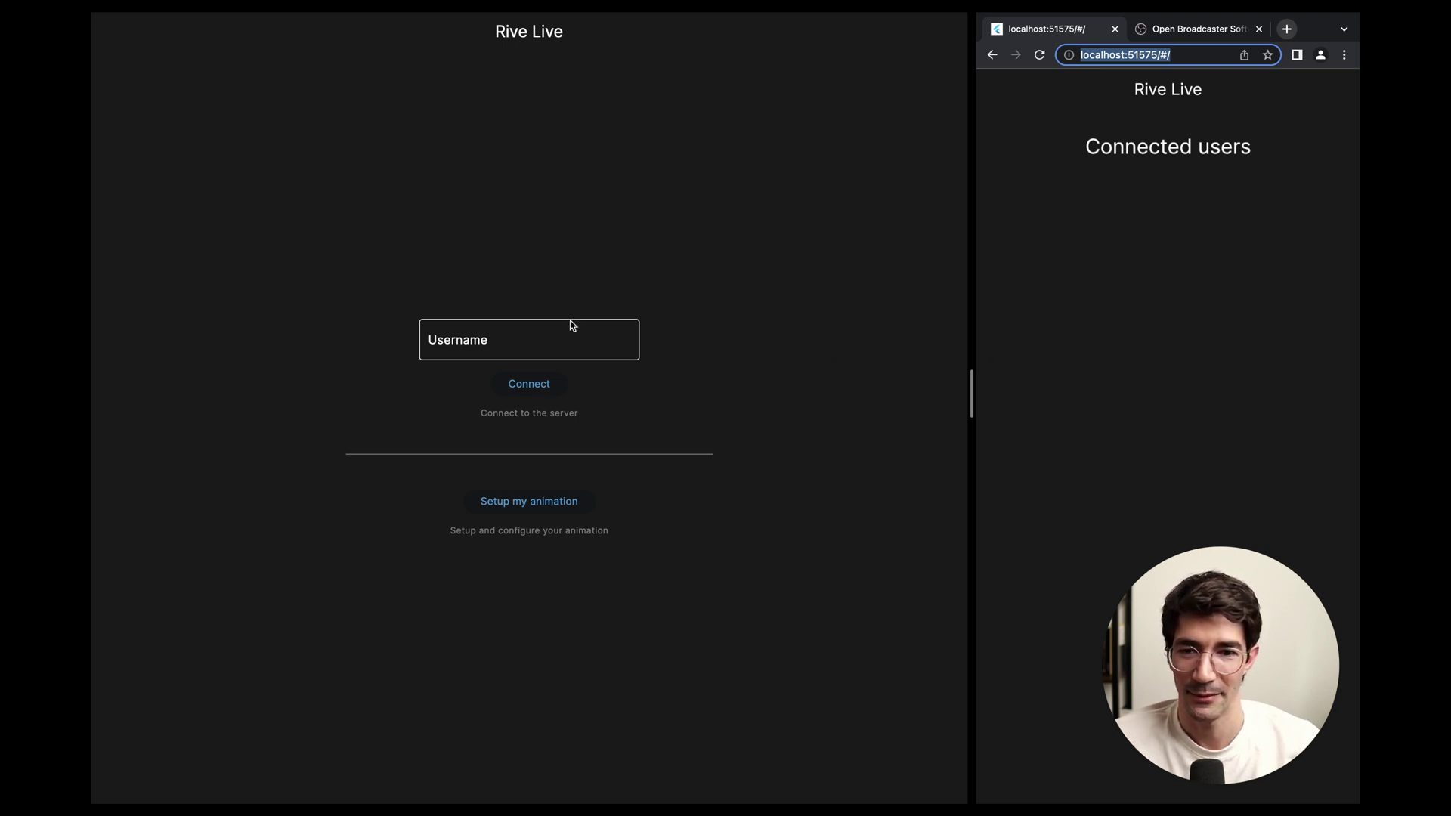
pyautogui.click(644, 441)
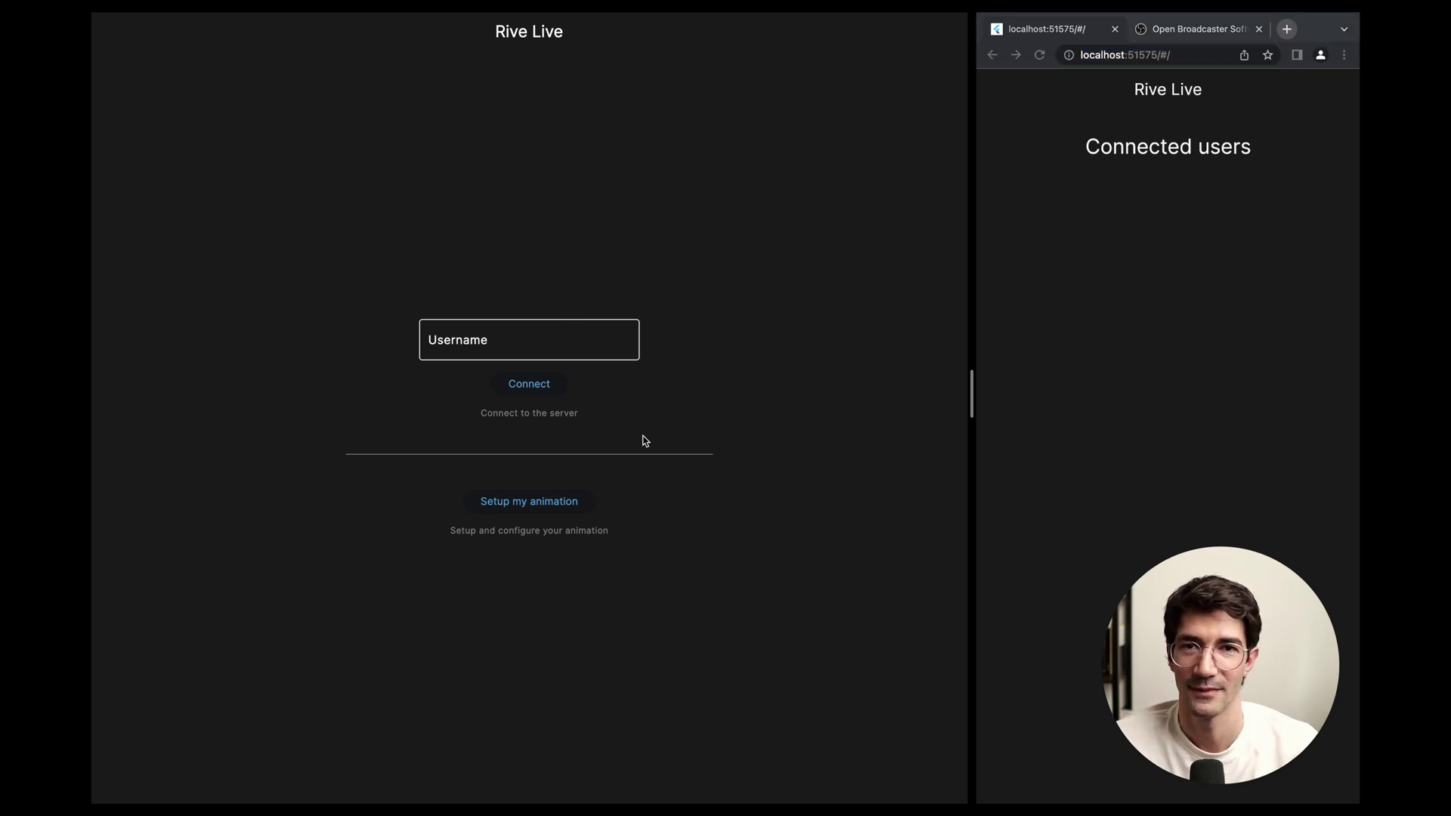
pyautogui.click(539, 508)
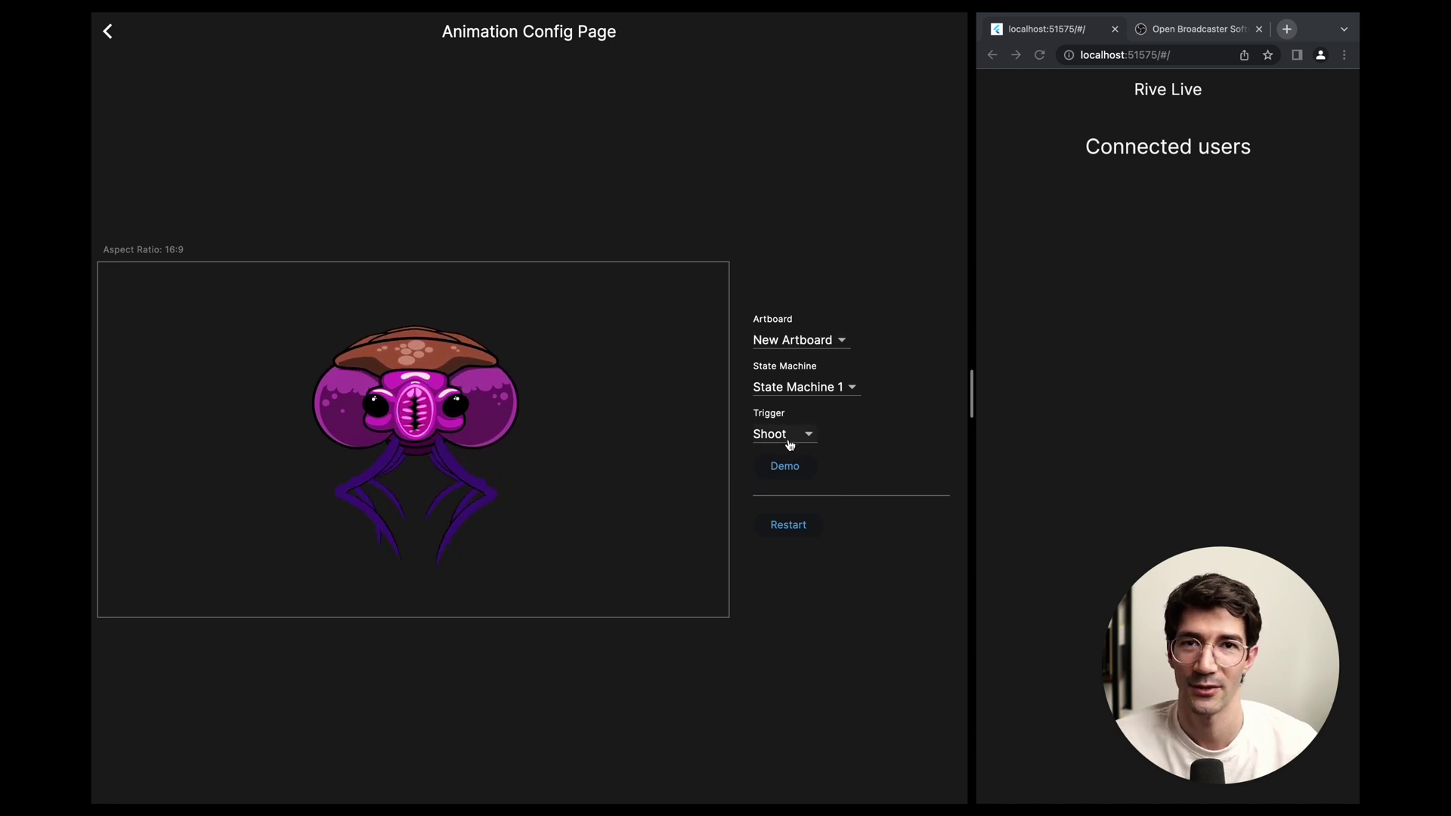
pyautogui.click(791, 468)
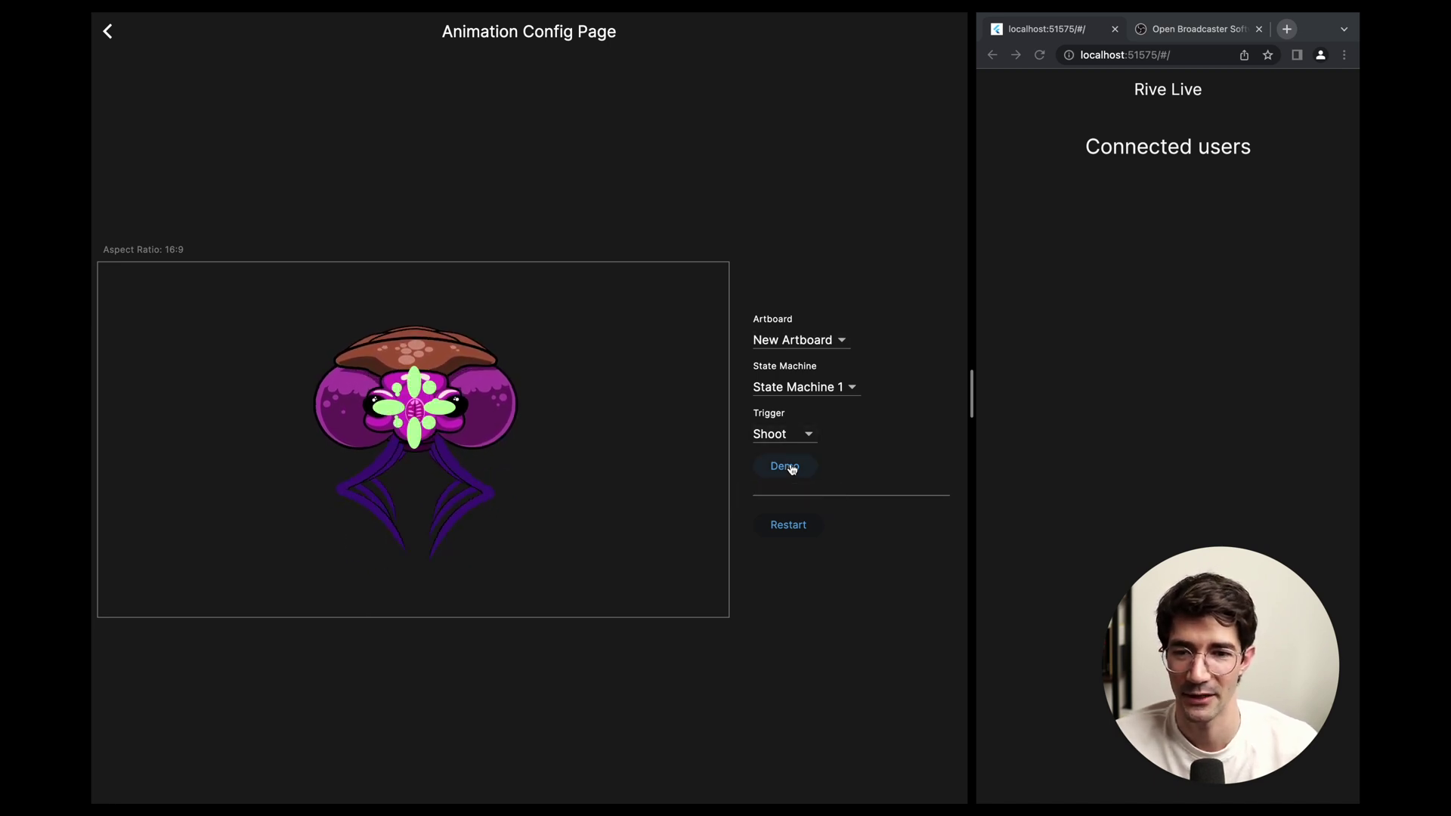
pyautogui.click(791, 468)
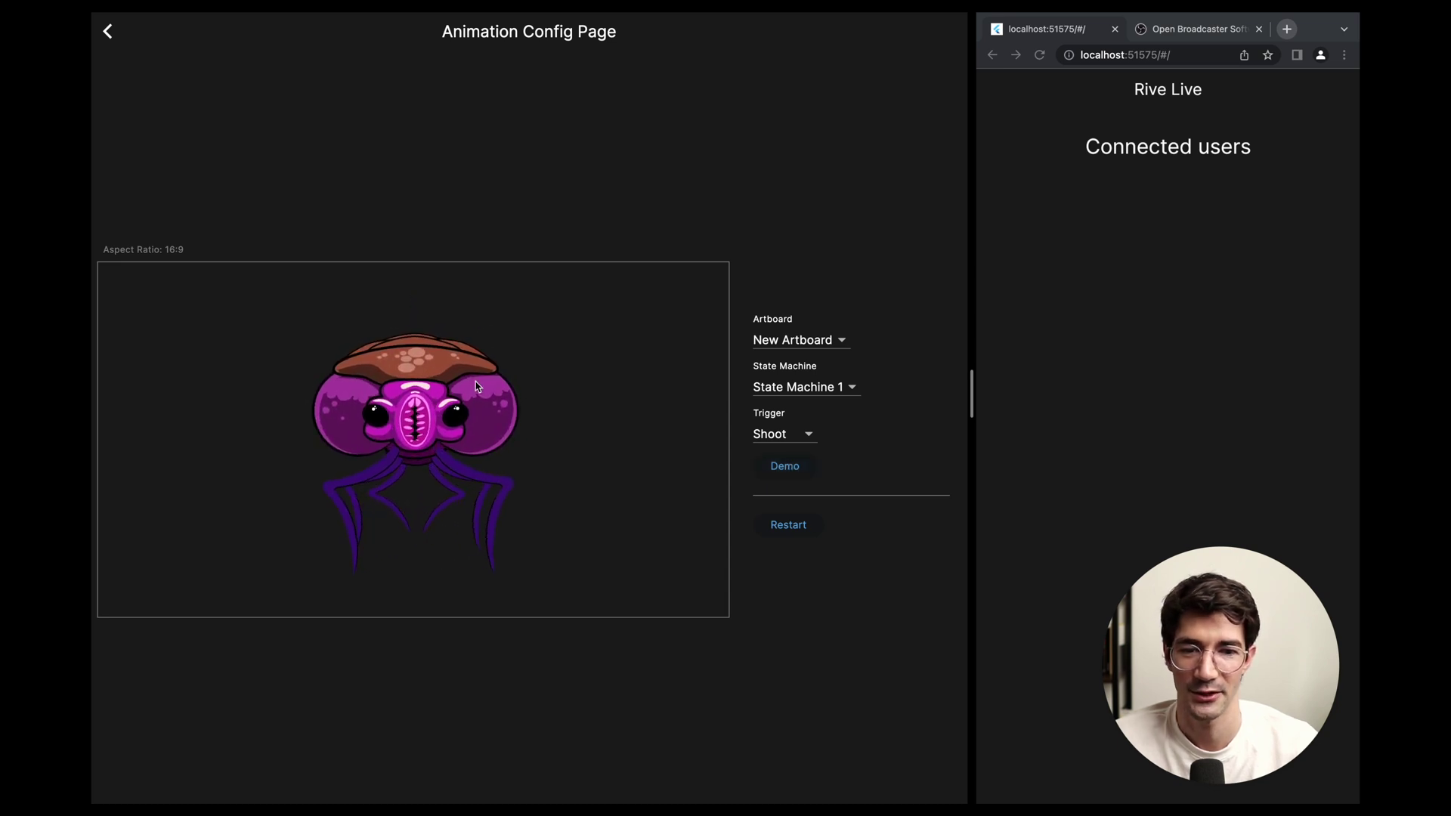
pyautogui.click(108, 32)
# Connect Rive Live to the server under a username
pyautogui.click(519, 345)
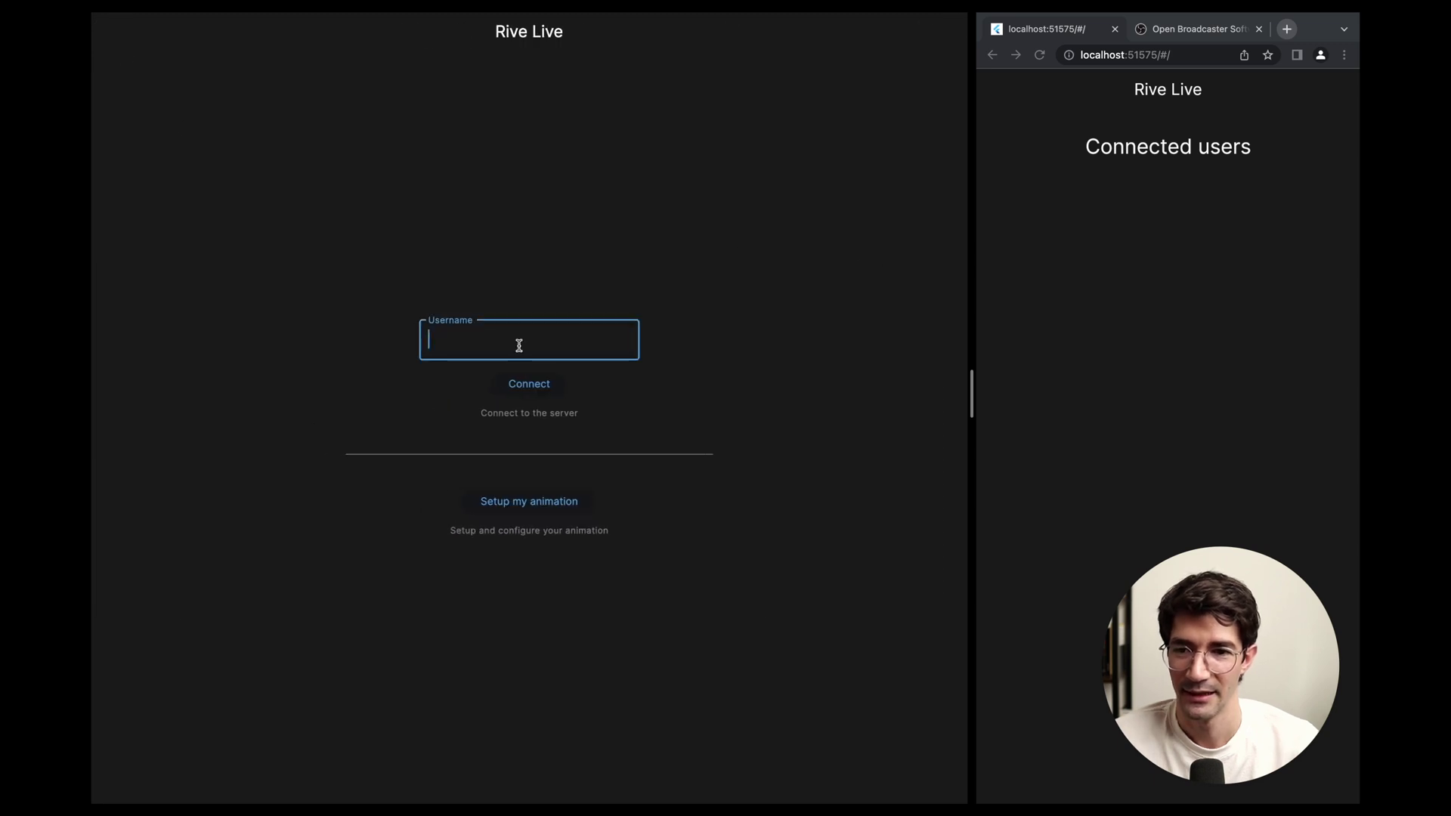
pyautogui.write('gordon')
pyautogui.press('Return')
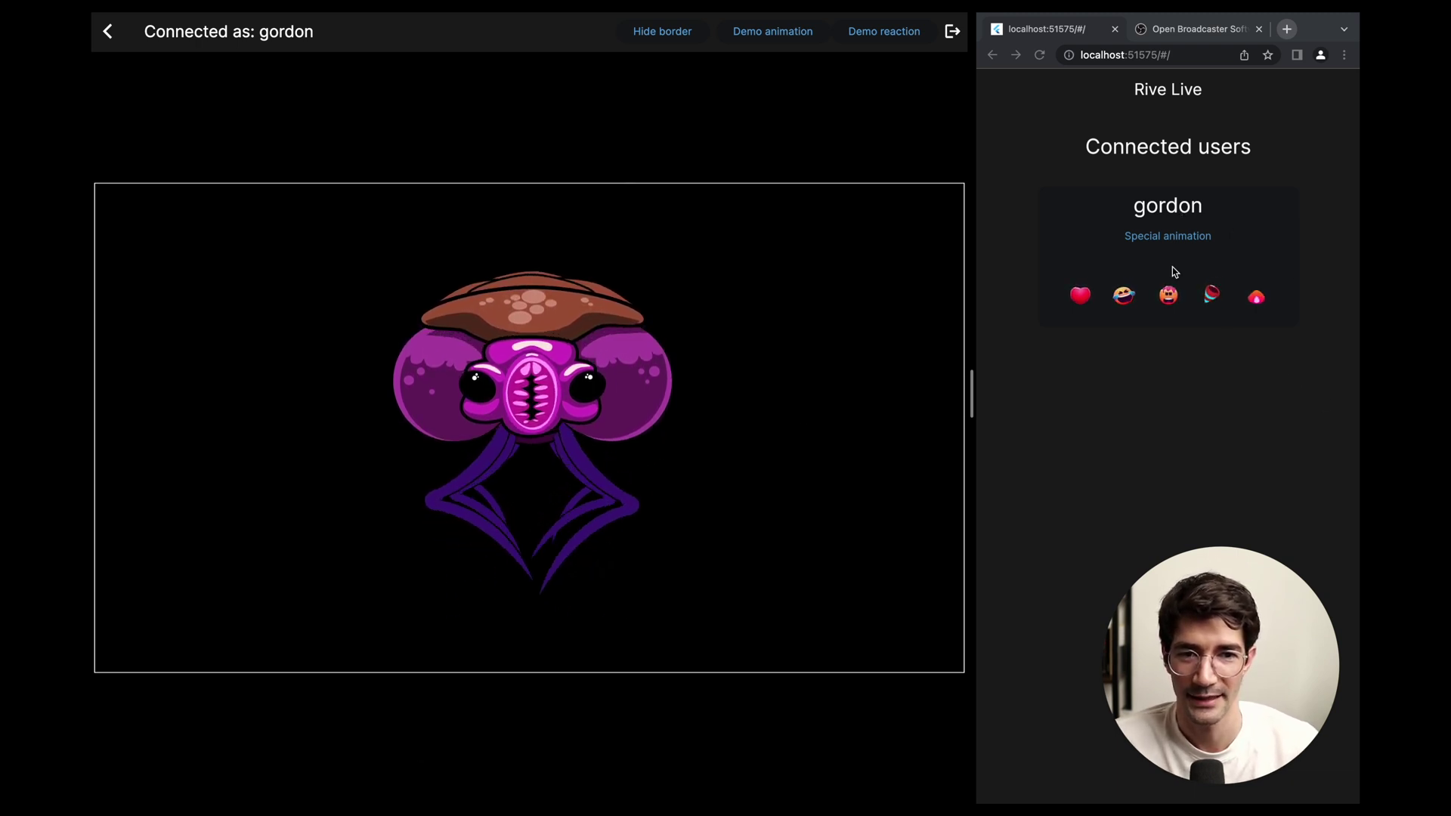
# Play the special animation and send heart, angry, laughing and party-popper reactions from the dashboard
pyautogui.click(1181, 244)
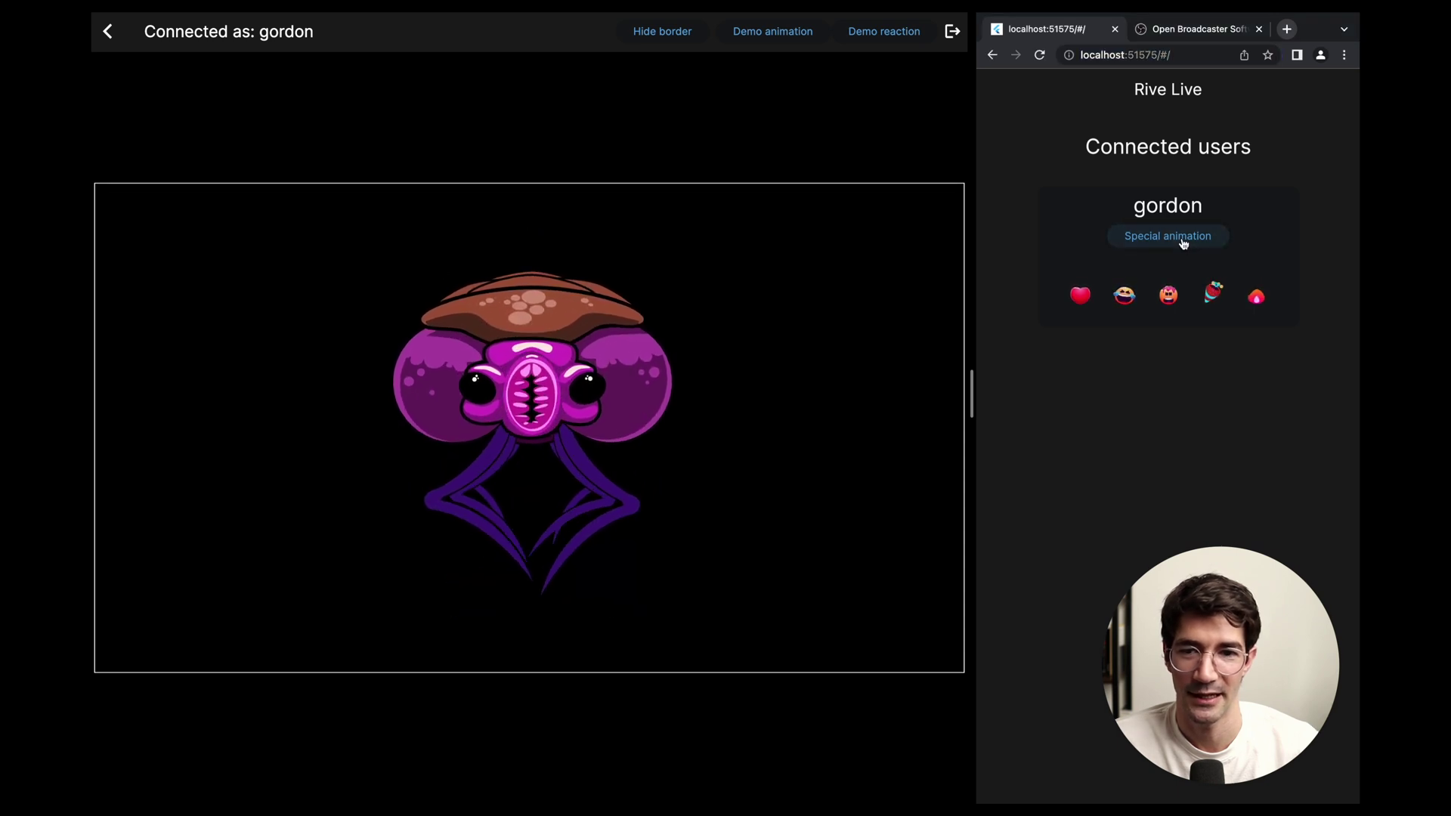
pyautogui.click(1080, 297)
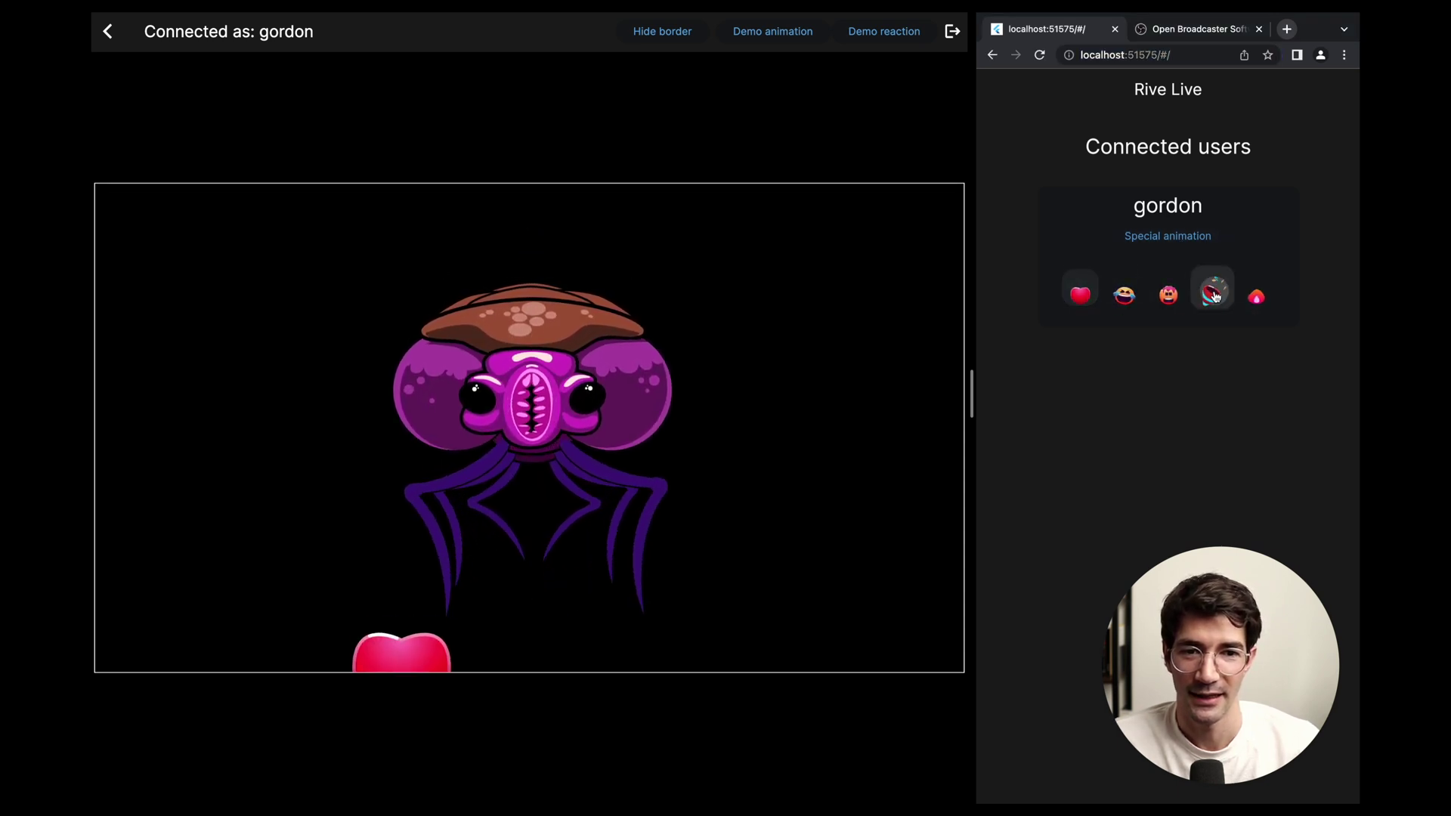
pyautogui.click(1168, 294)
pyautogui.click(1124, 295)
pyautogui.click(1212, 293)
pyautogui.click(1256, 293)
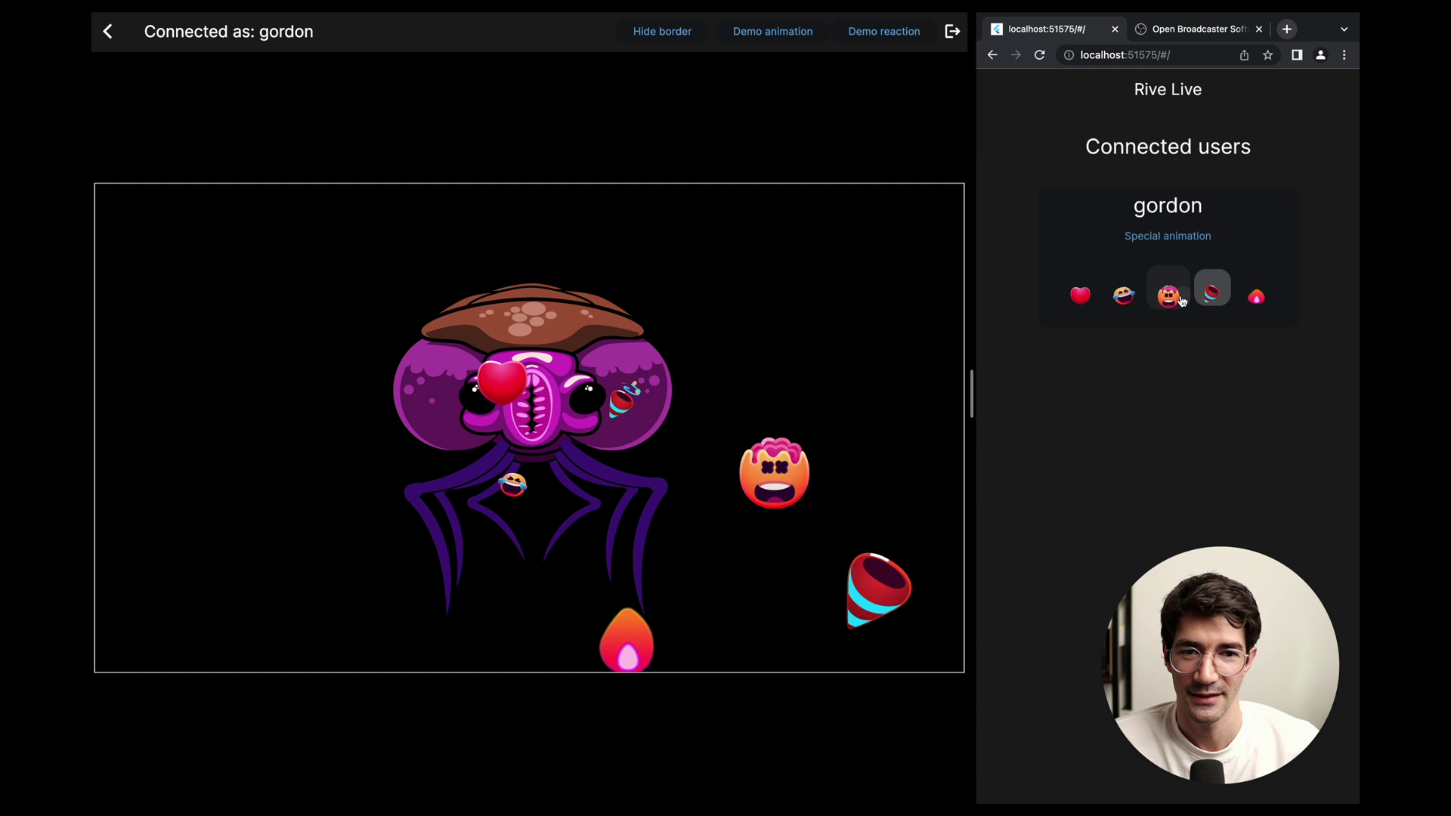
pyautogui.click(1212, 293)
pyautogui.click(1168, 295)
pyautogui.click(1124, 295)
pyautogui.click(1081, 296)
pyautogui.click(1081, 297)
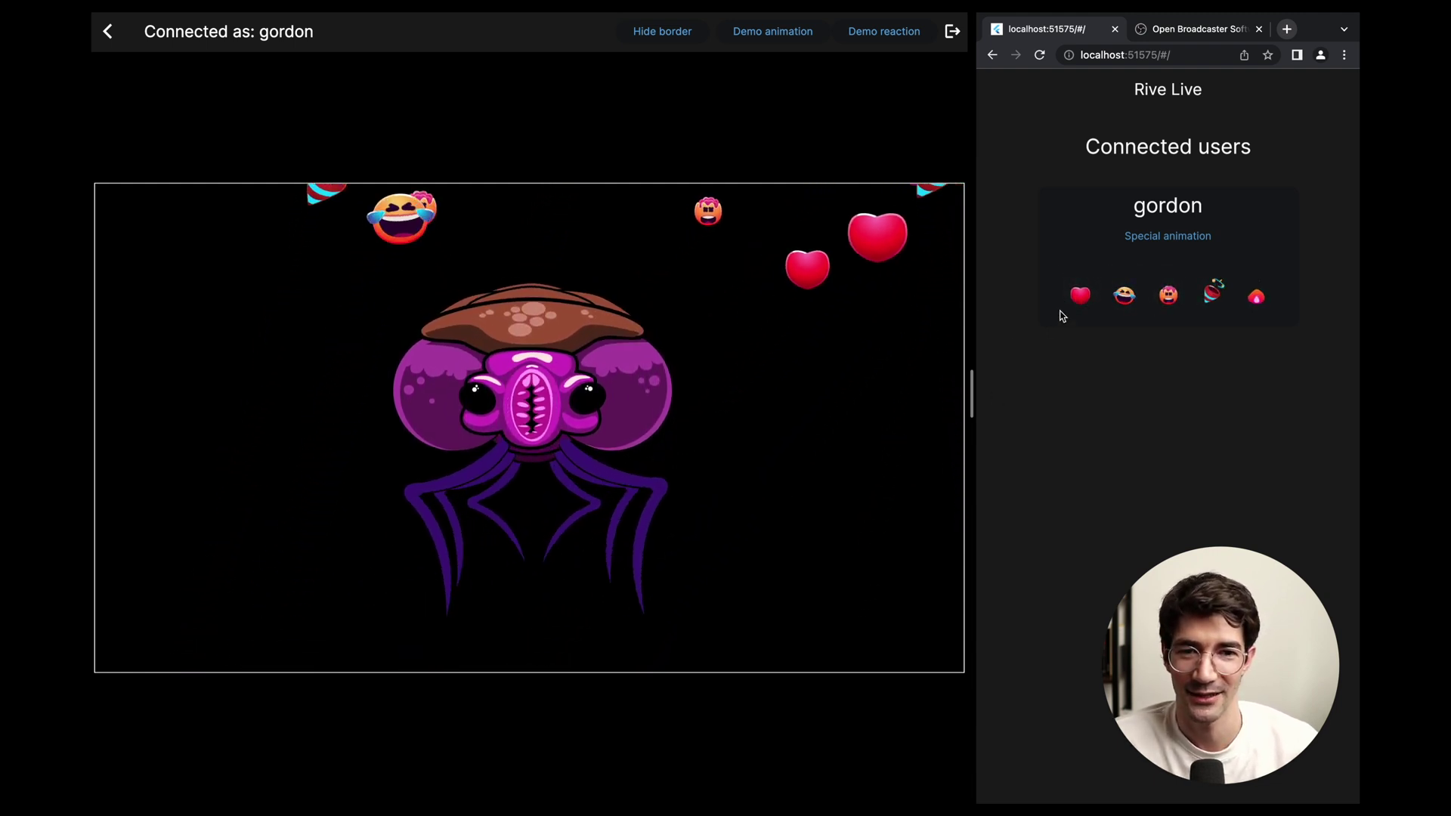
pyautogui.click(1123, 295)
pyautogui.click(1210, 292)
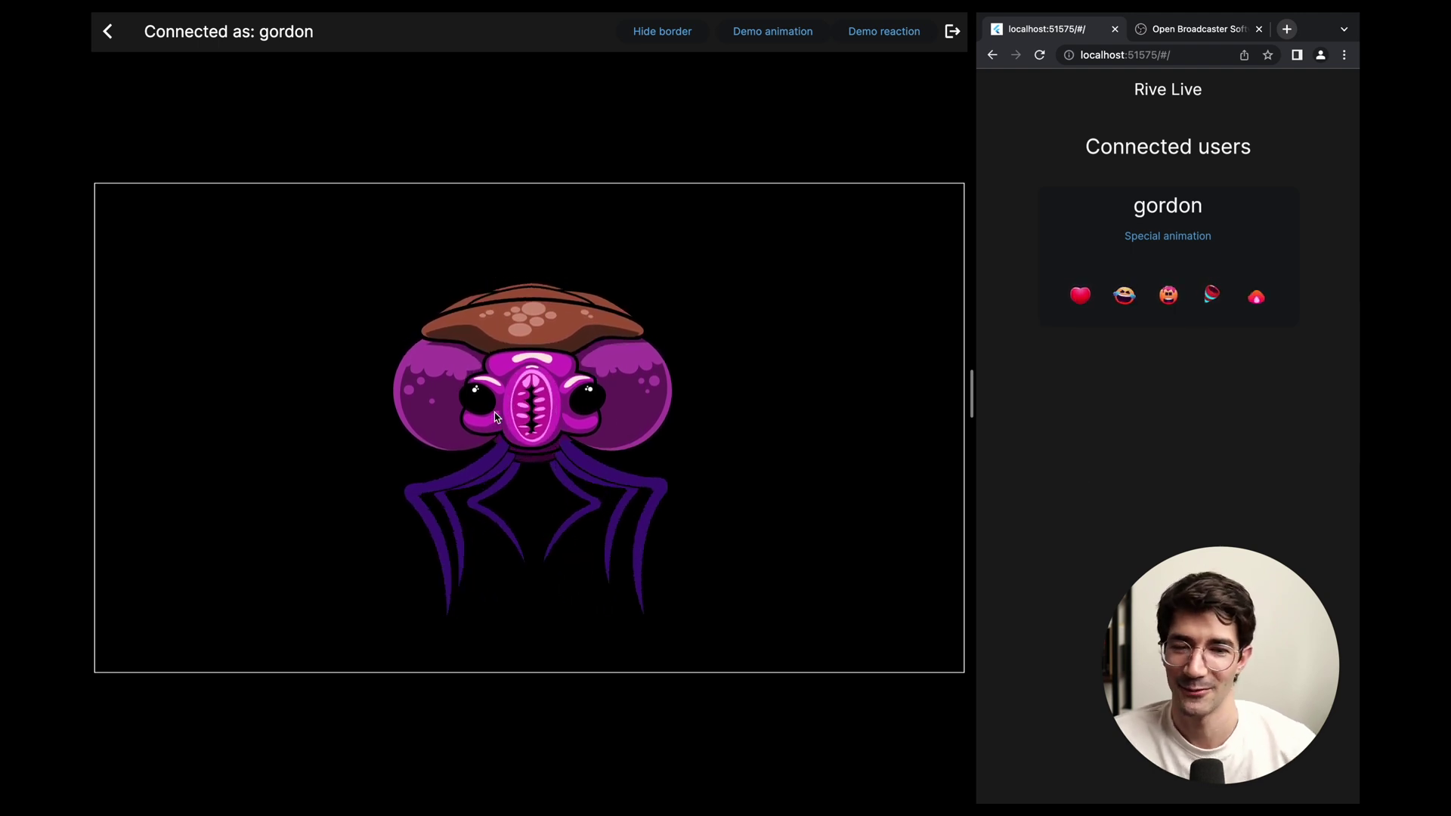
# Replay the special animation, then disconnect Rive Live back to its login page
pyautogui.click(1200, 242)
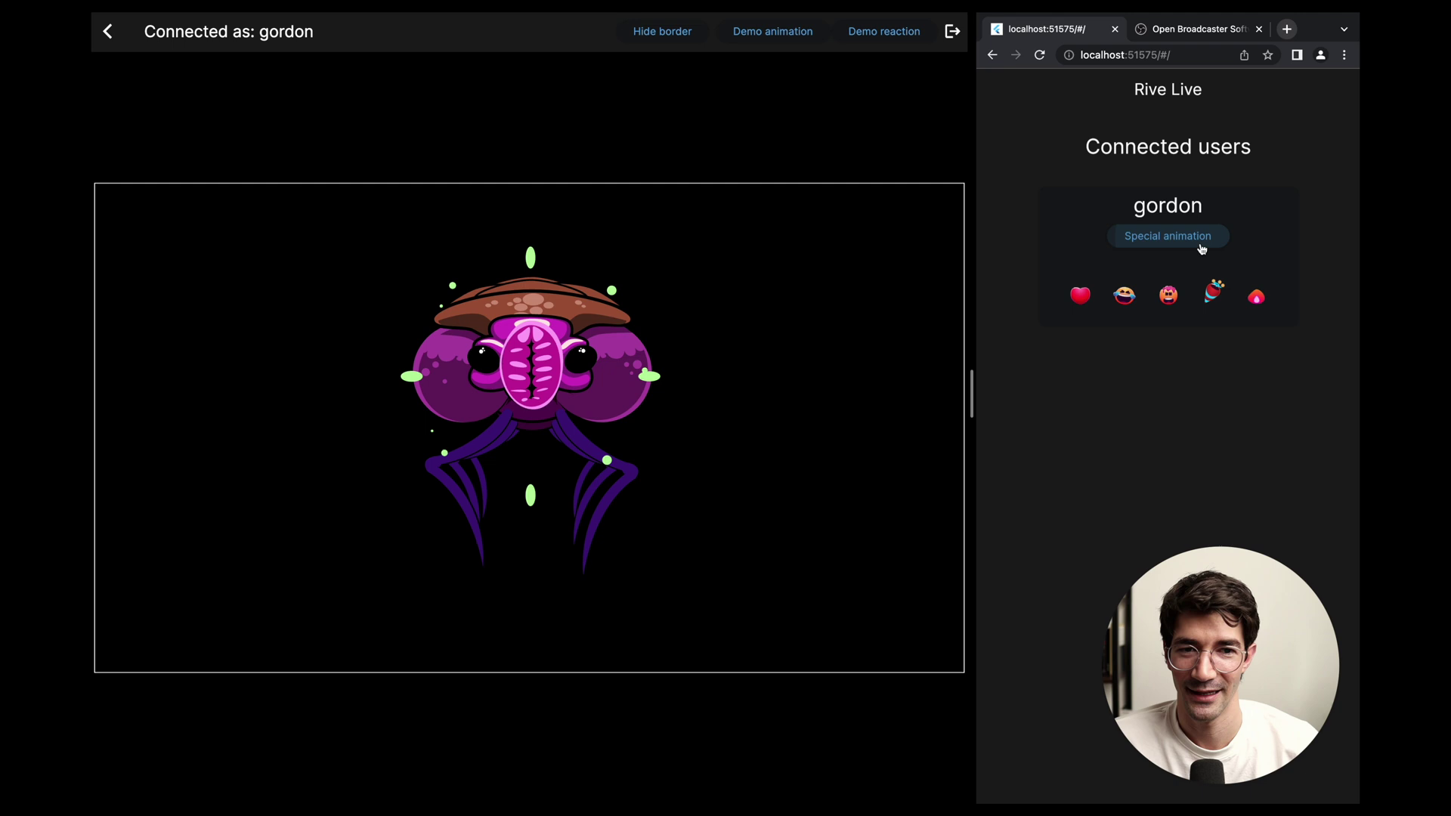
pyautogui.click(459, 208)
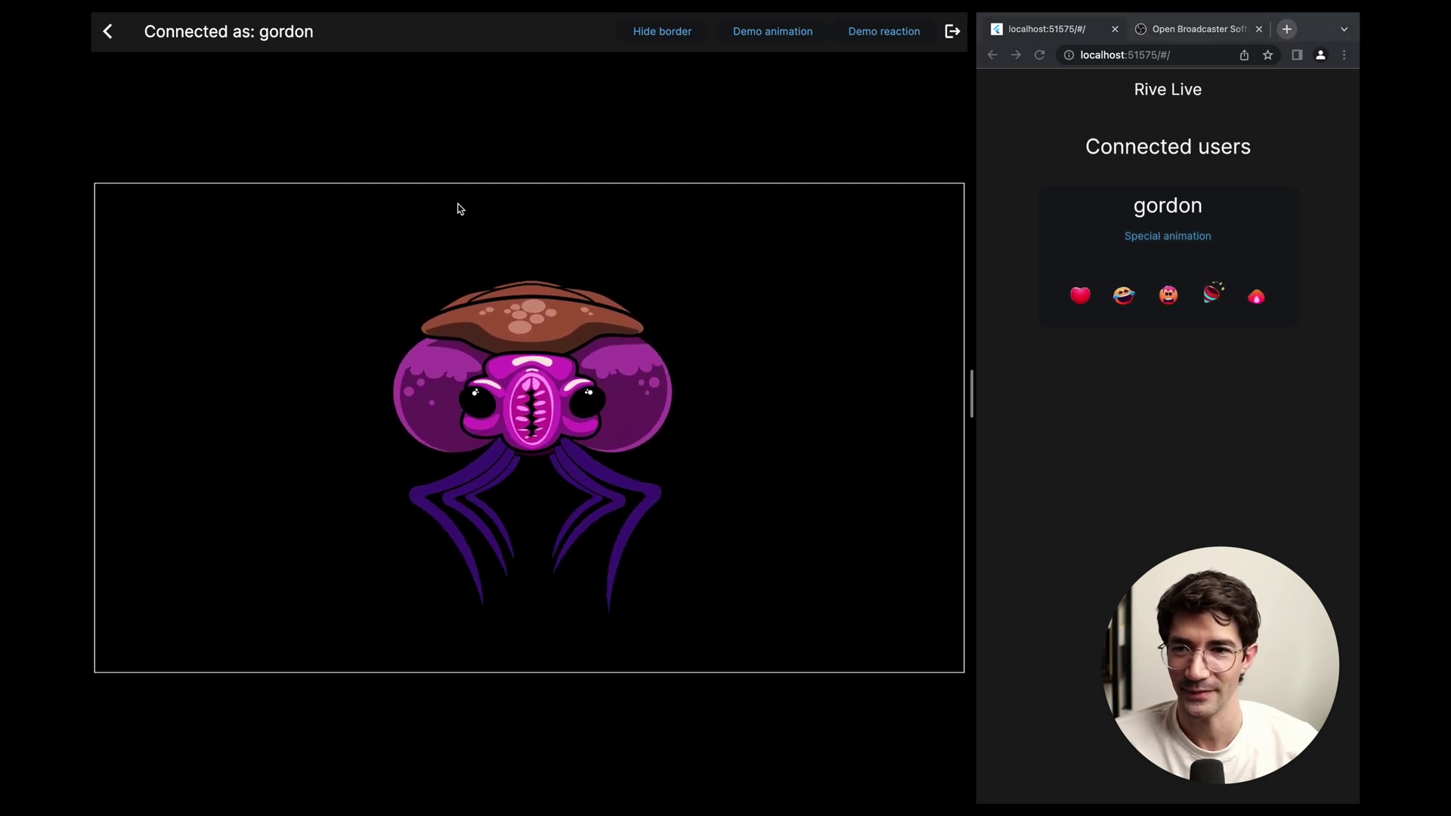
pyautogui.click(108, 32)
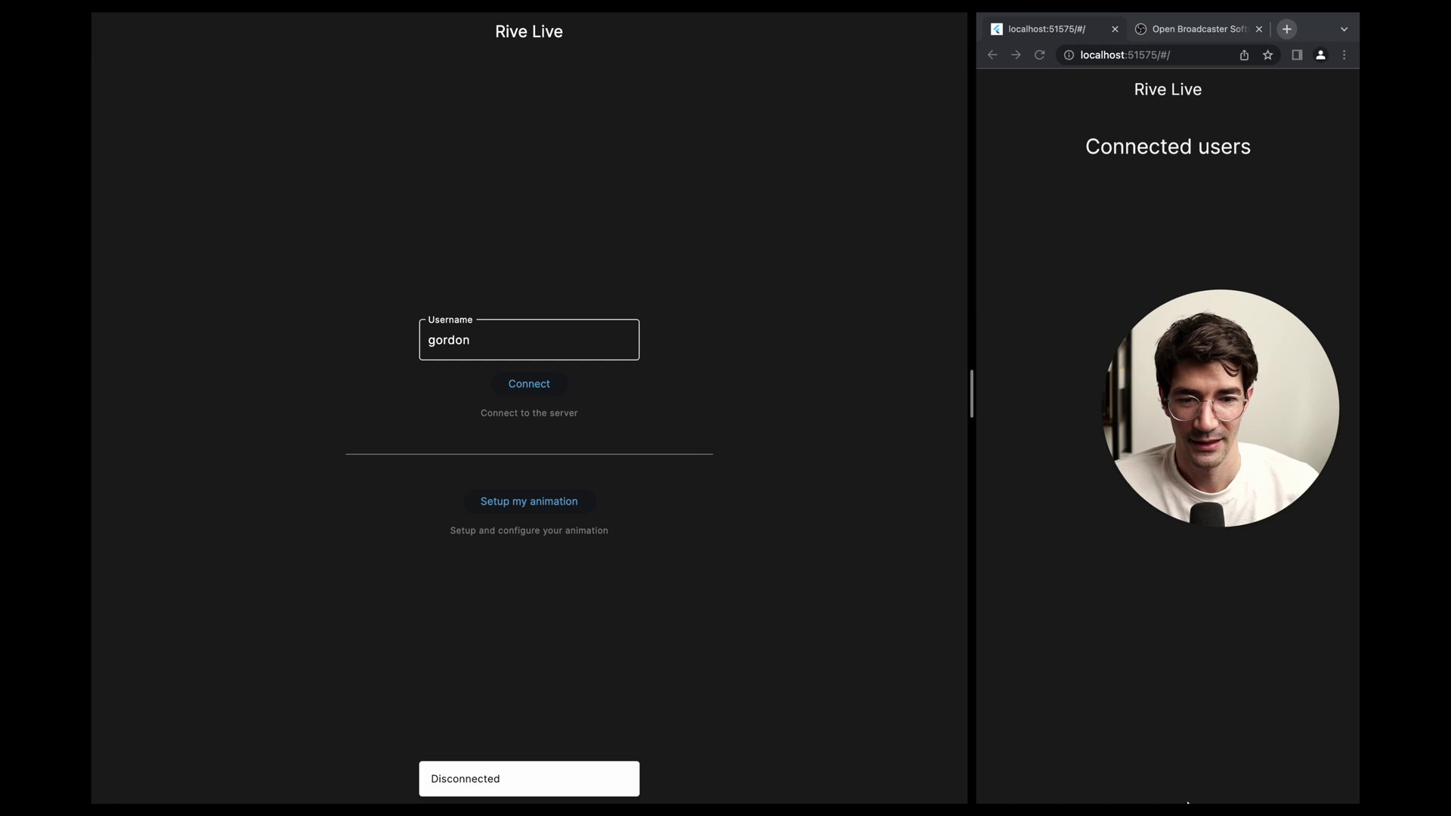
# Load bug.riv from Downloads as the animation, preview its Trigger 1, and return to start
pyautogui.click(551, 505)
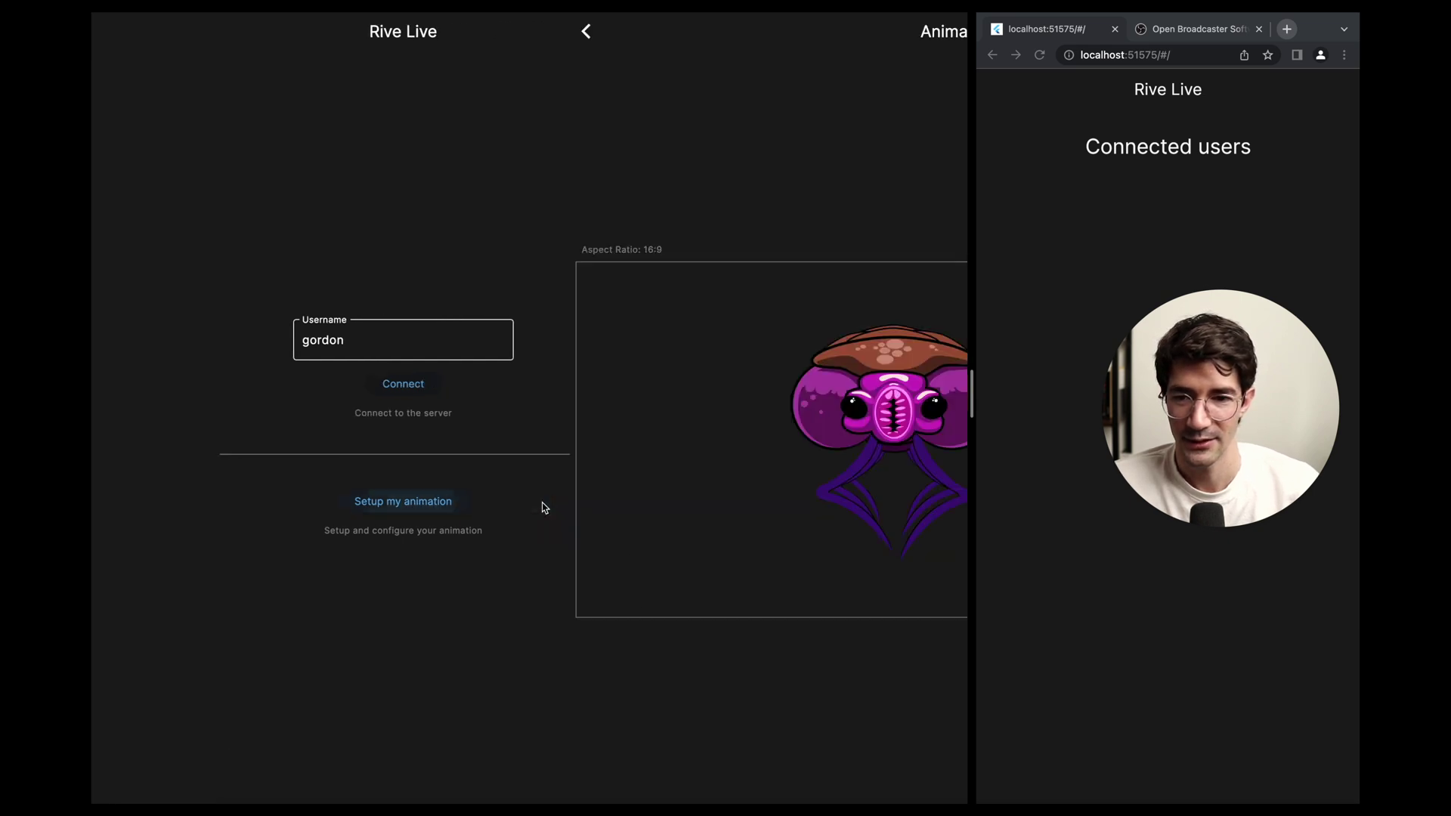
pyautogui.moveTo(1268, 803)
pyautogui.click(1105, 770)
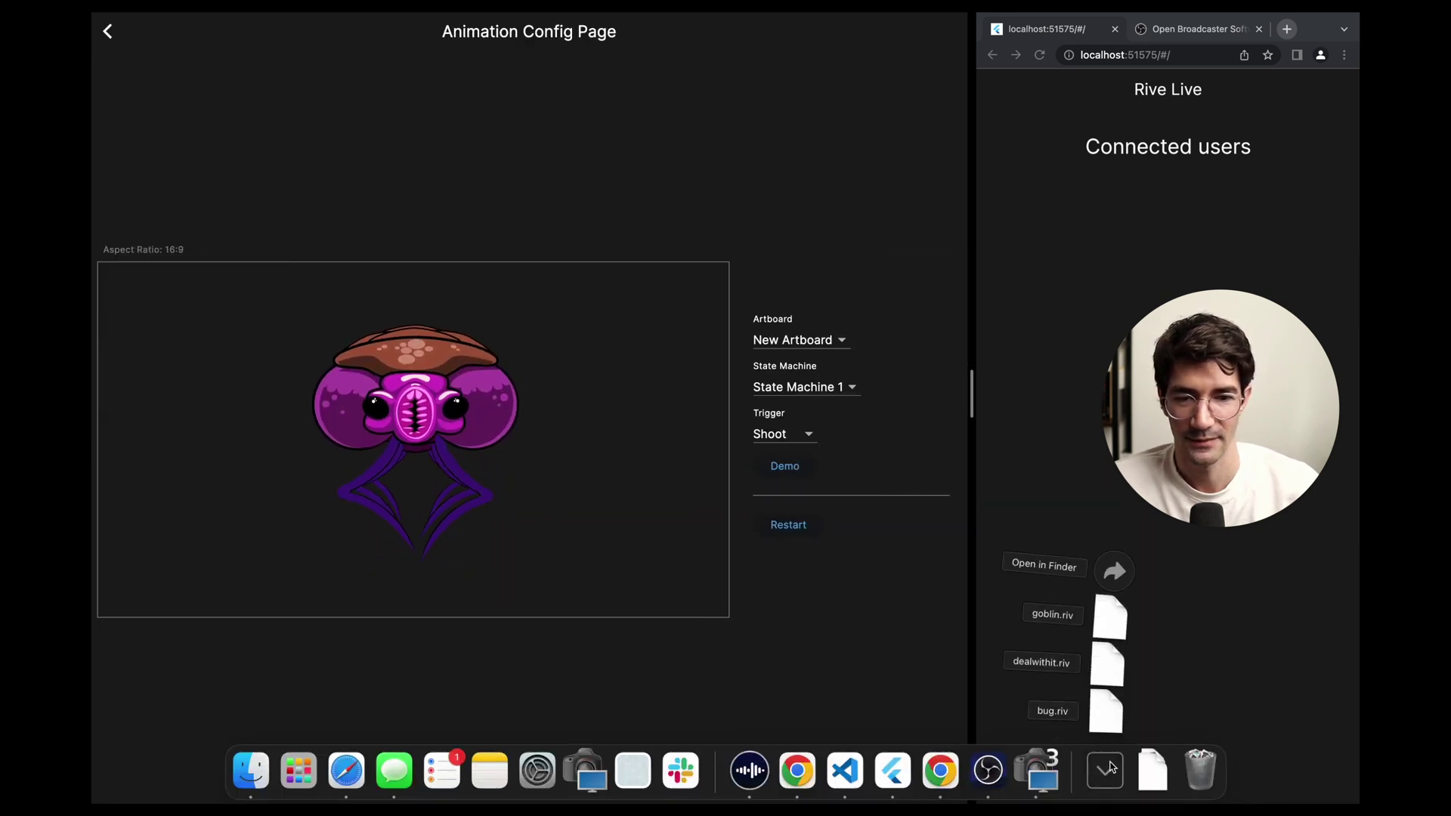
pyautogui.moveTo(1105, 711); pyautogui.dragTo(578, 438)
pyautogui.click(784, 469)
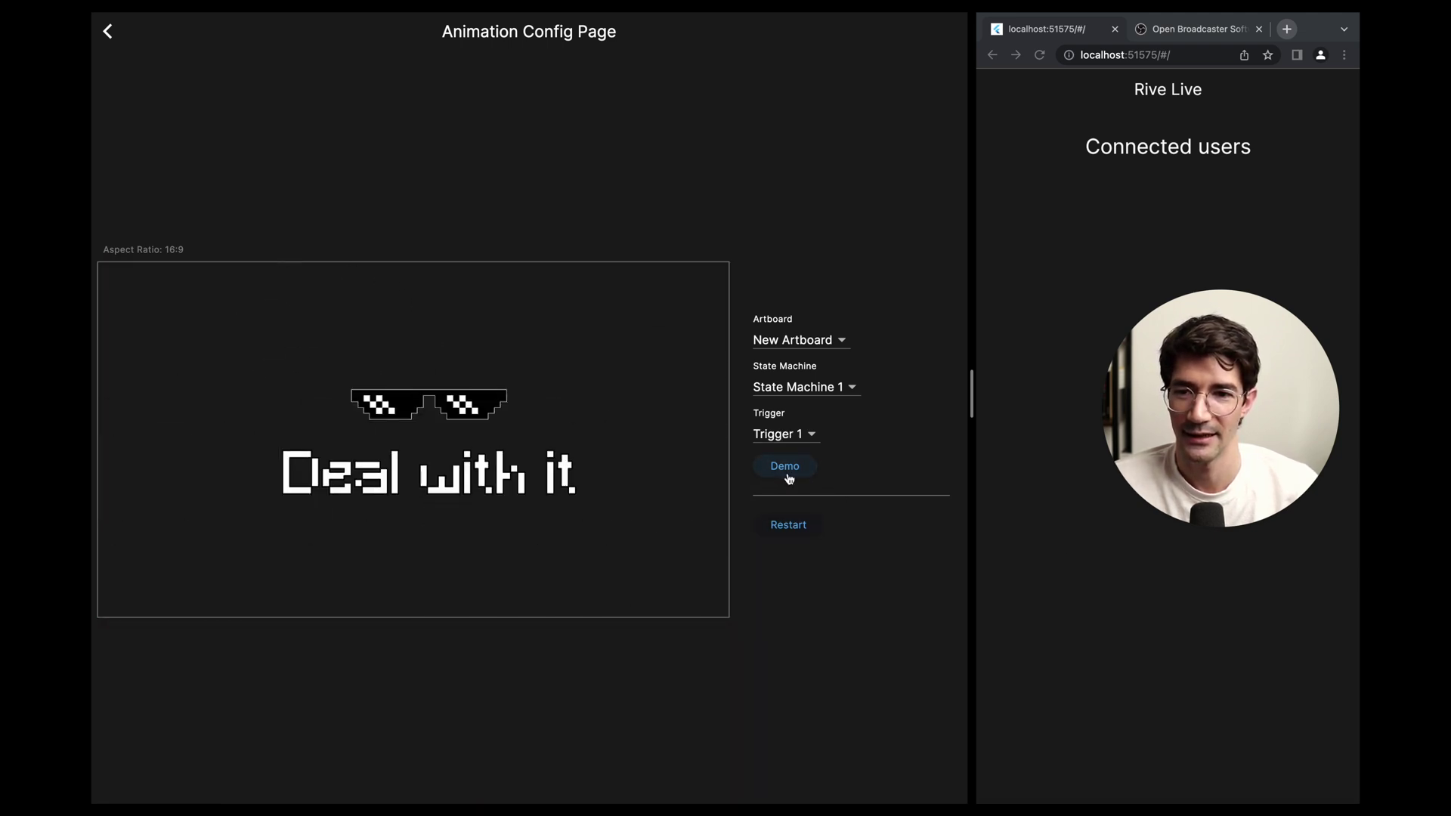
pyautogui.click(107, 31)
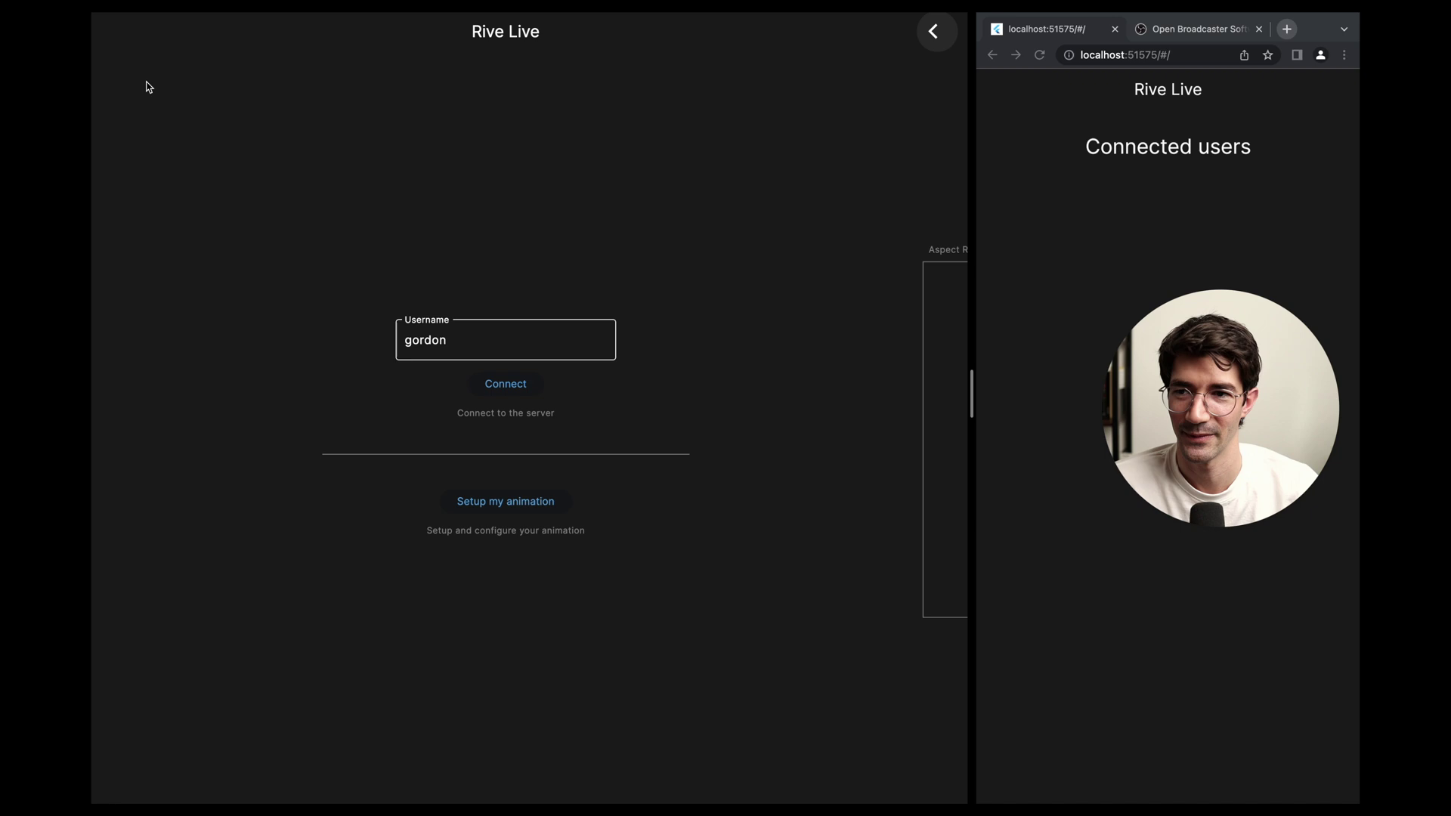
# Reconnect Rive Live and trigger the 'Deal with it' special animation from the dashboard
pyautogui.click(505, 385)
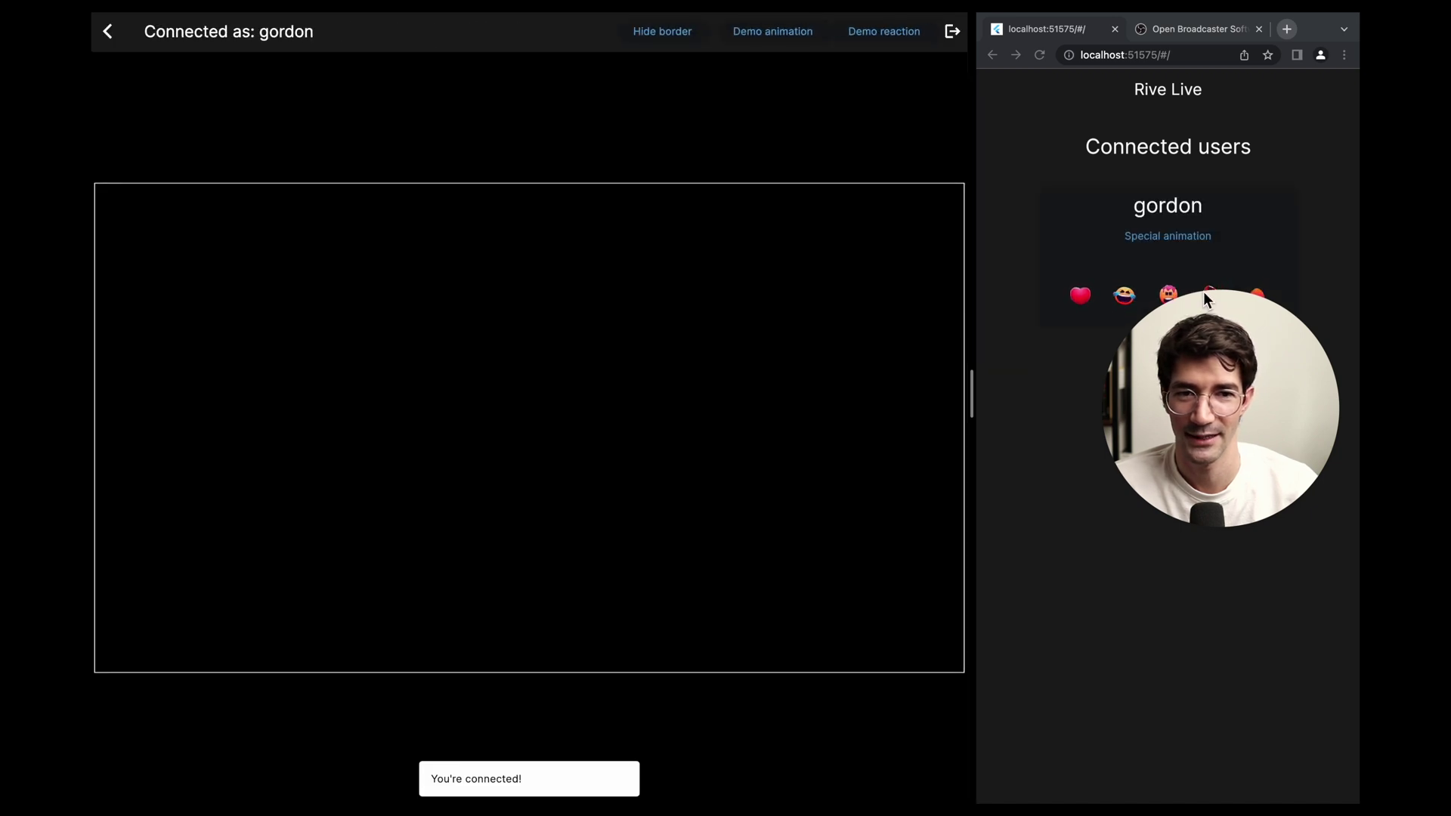
pyautogui.click(1175, 235)
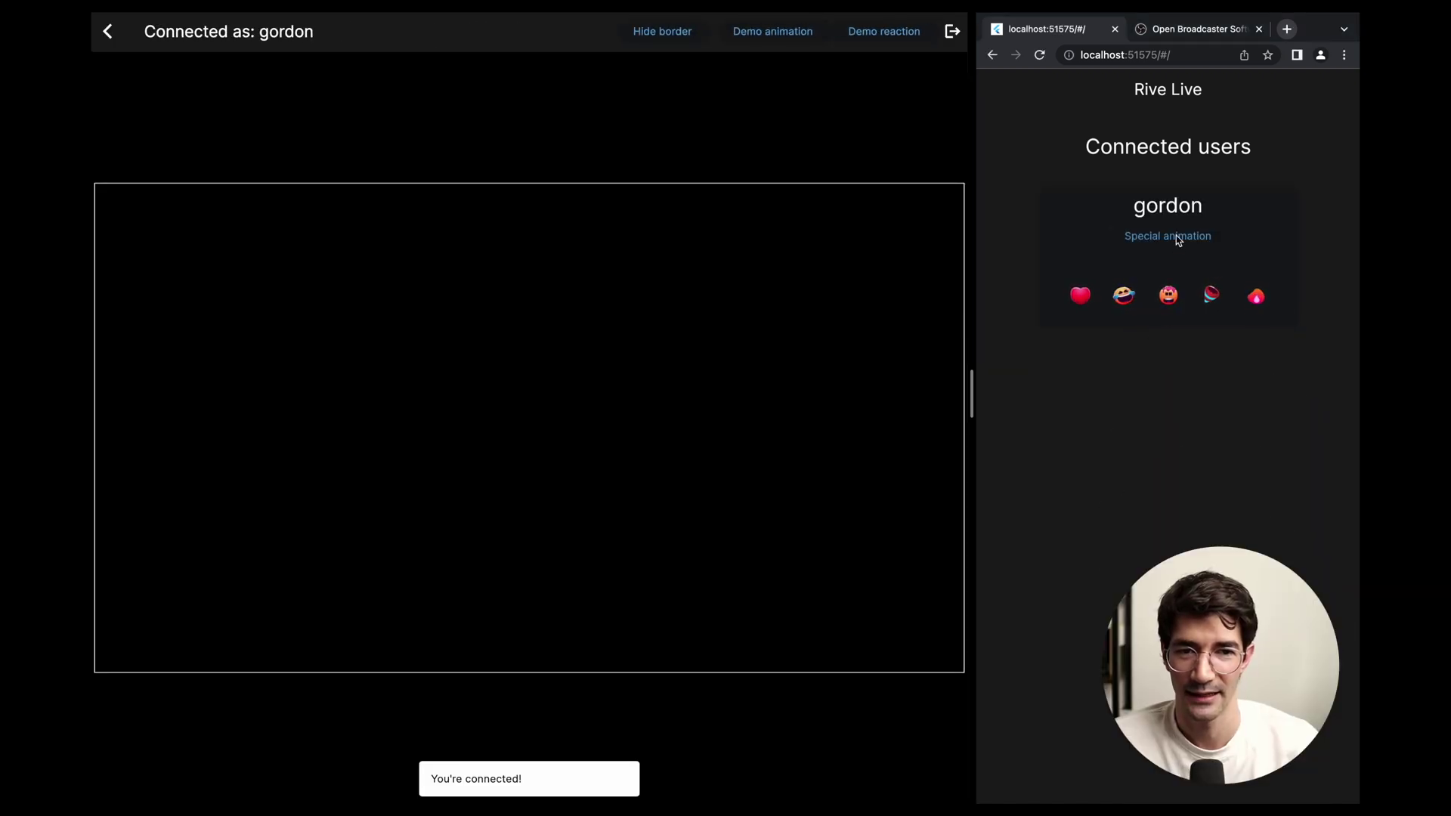
pyautogui.click(1176, 237)
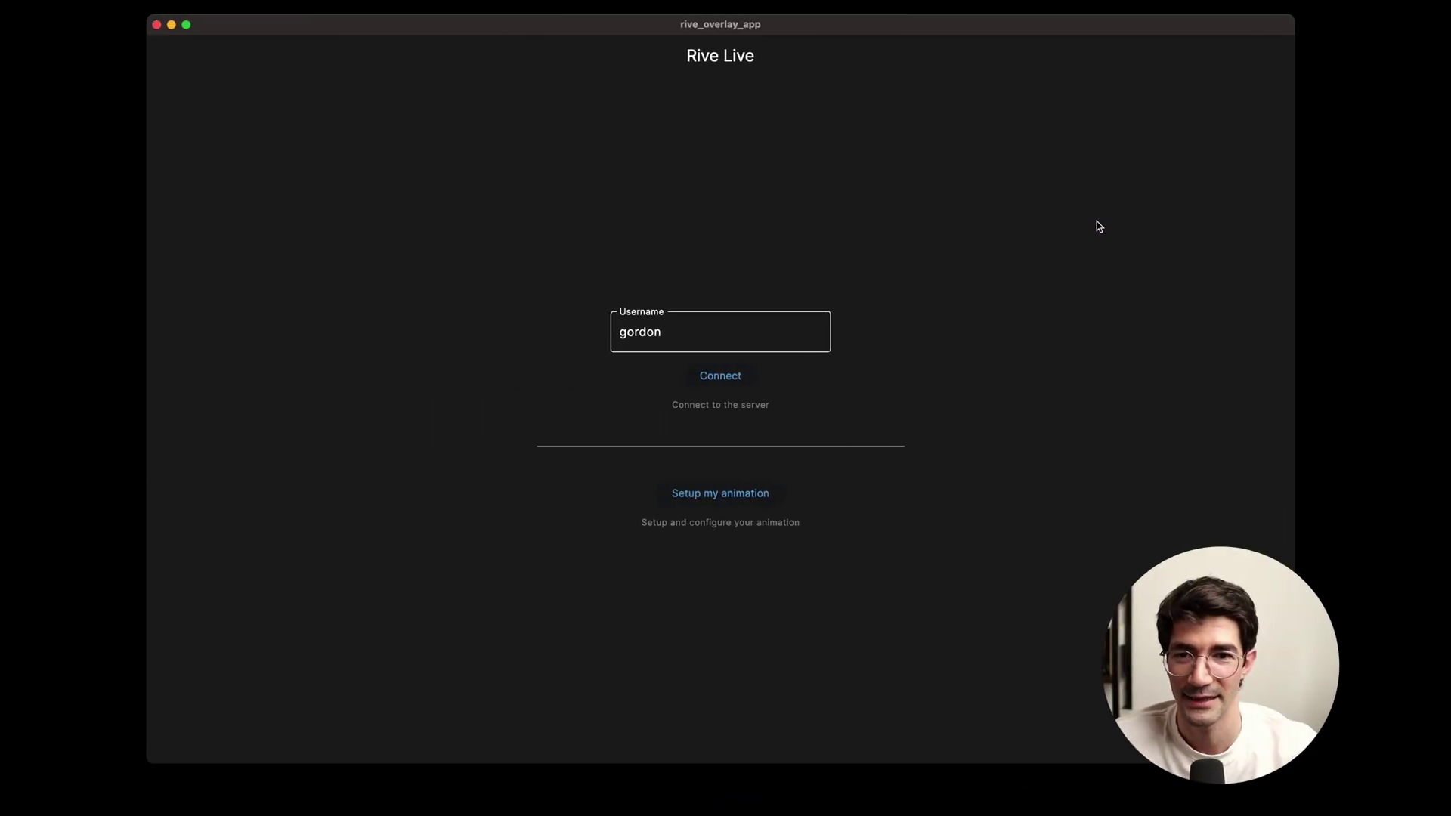
# Switch to OBS and inspect Demo Scene's screen capture and Video Capture Device 2 sources
pyautogui.moveTo(921, 803)
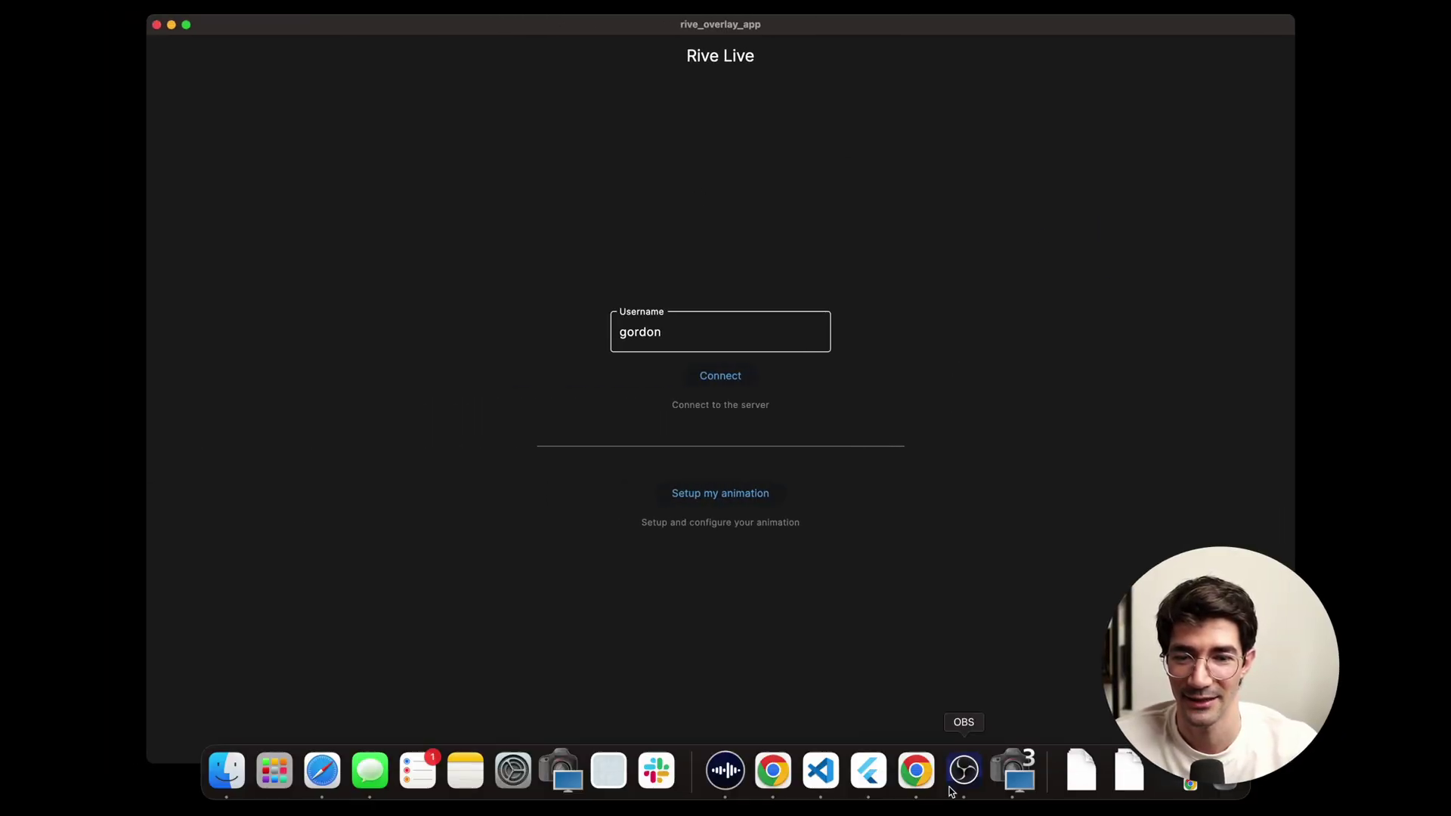
pyautogui.click(954, 785)
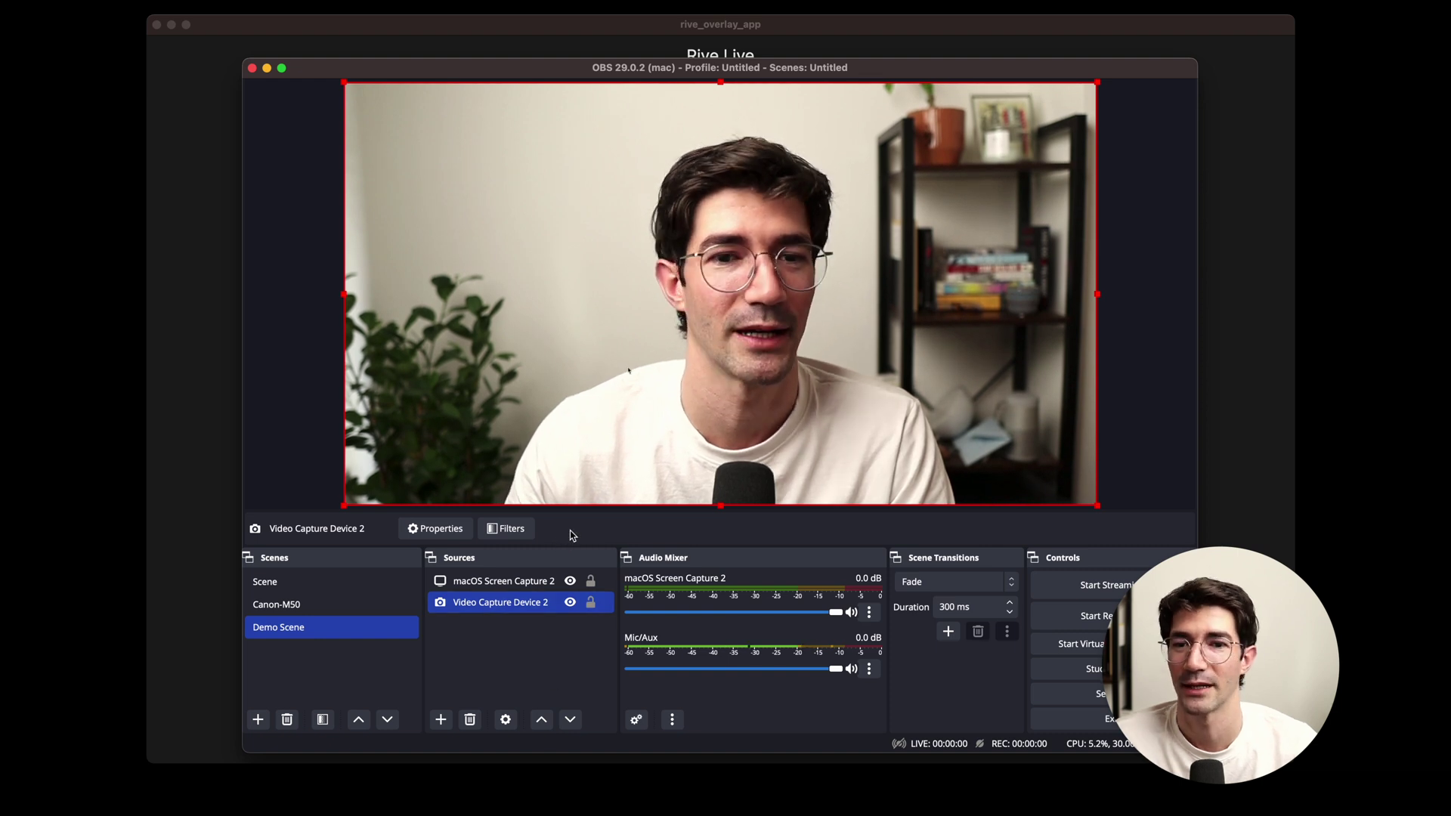
pyautogui.keyDown('super'); pyautogui.click(463, 588); pyautogui.keyUp('super')
pyautogui.keyDown('super'); pyautogui.click(464, 587); pyautogui.keyUp('super')
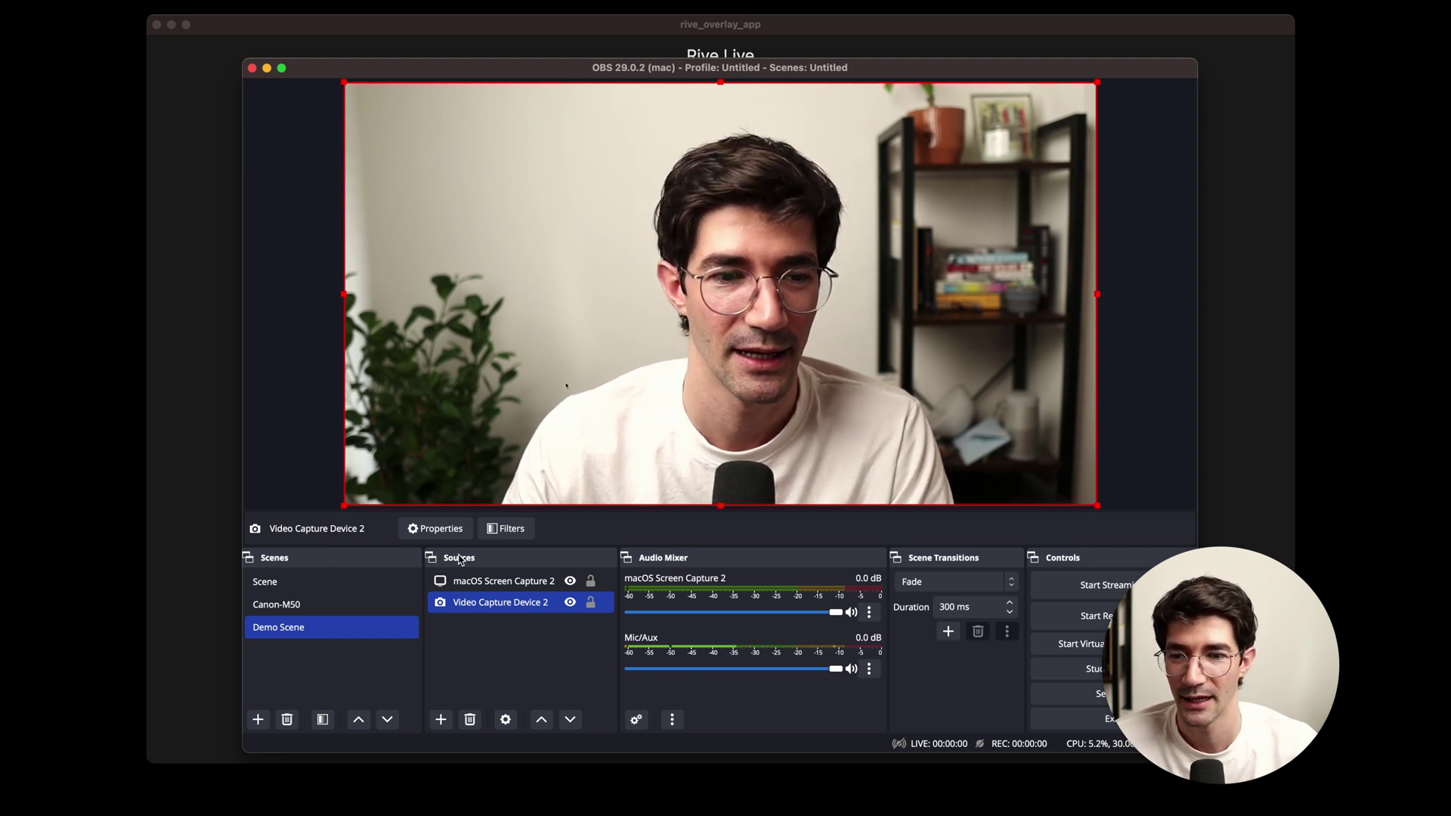
pyautogui.keyDown('super'); pyautogui.click(409, 592); pyautogui.keyUp('super')
pyautogui.keyDown('super'); pyautogui.click(408, 591); pyautogui.keyUp('super')
pyautogui.keyDown('super'); pyautogui.click(488, 584); pyautogui.keyUp('super')
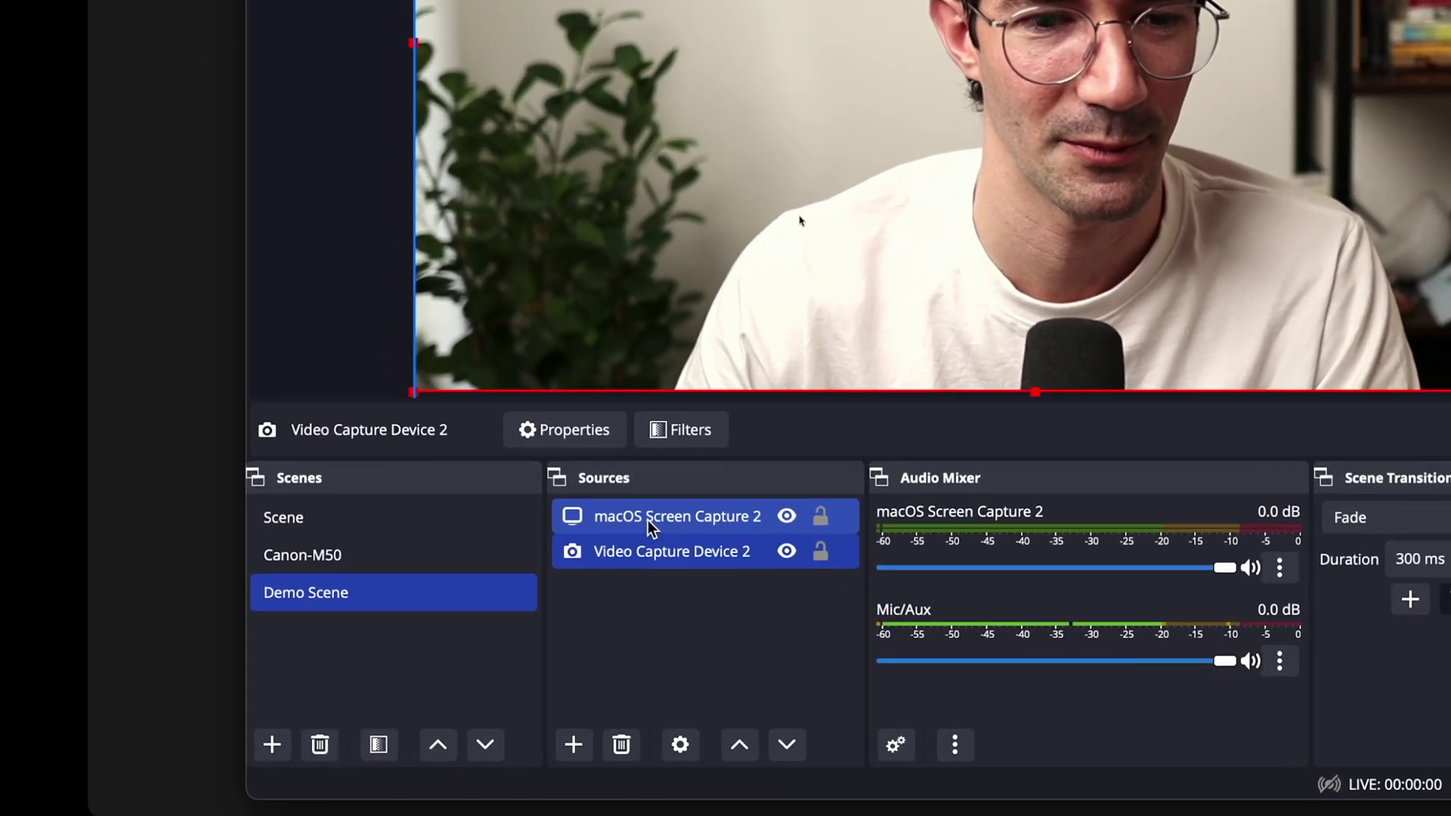
pyautogui.keyDown('super'); pyautogui.click(670, 521); pyautogui.keyUp('super')
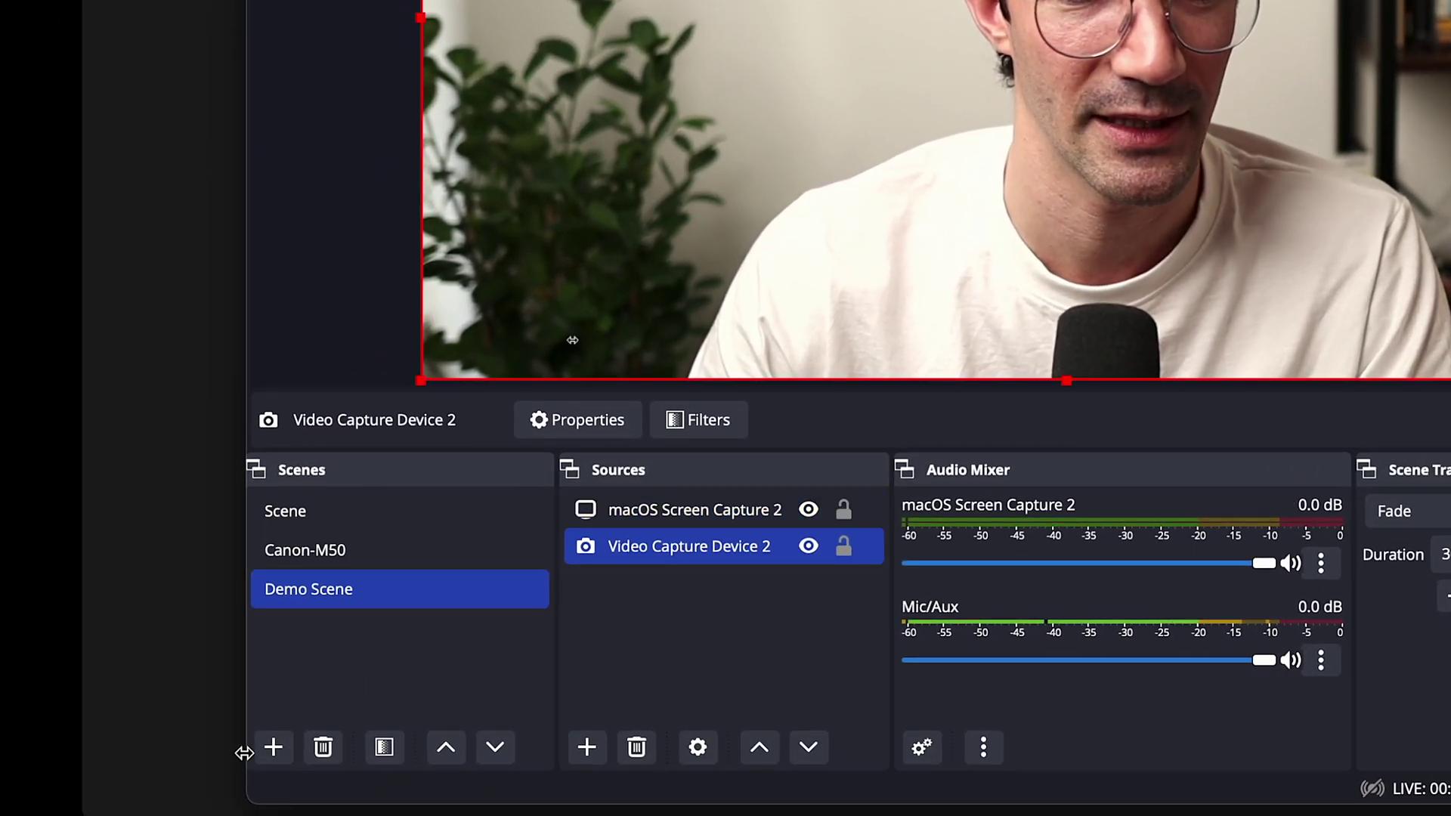
# Create a scene named SAMPLE in the OBS Scenes list
pyautogui.click(274, 748)
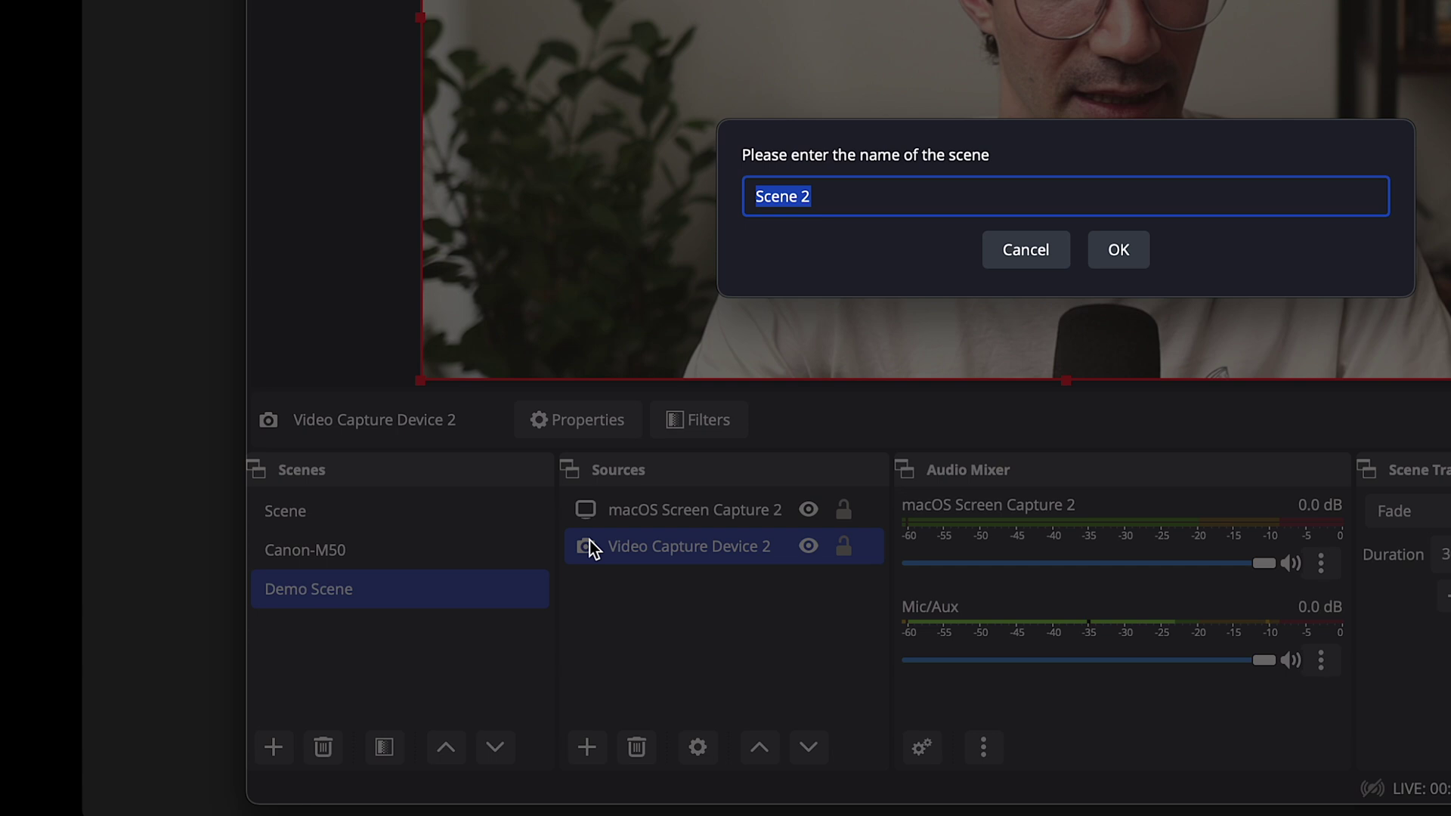
pyautogui.write('SAMP')
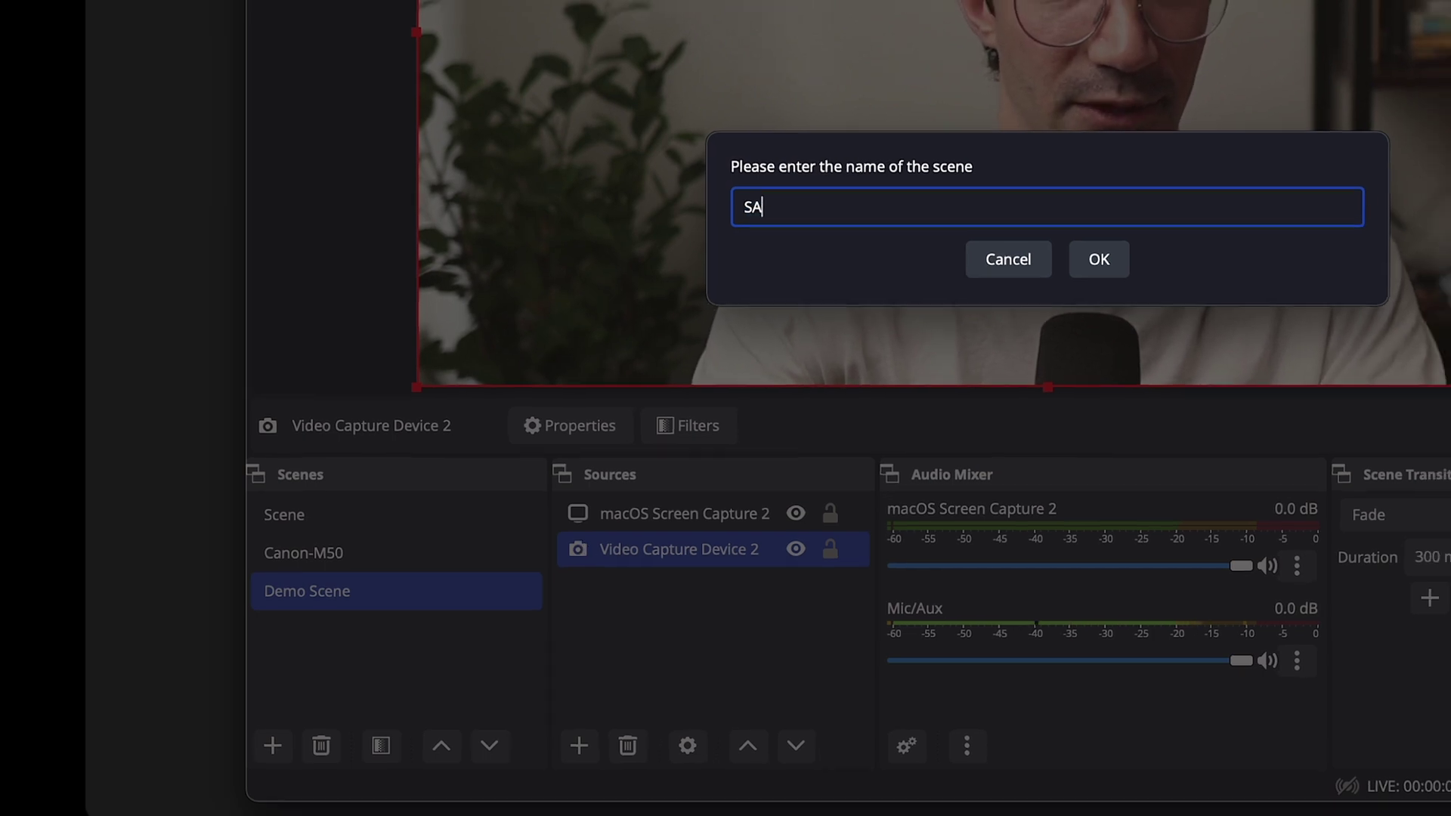
pyautogui.write('LE')
pyautogui.press('Return')
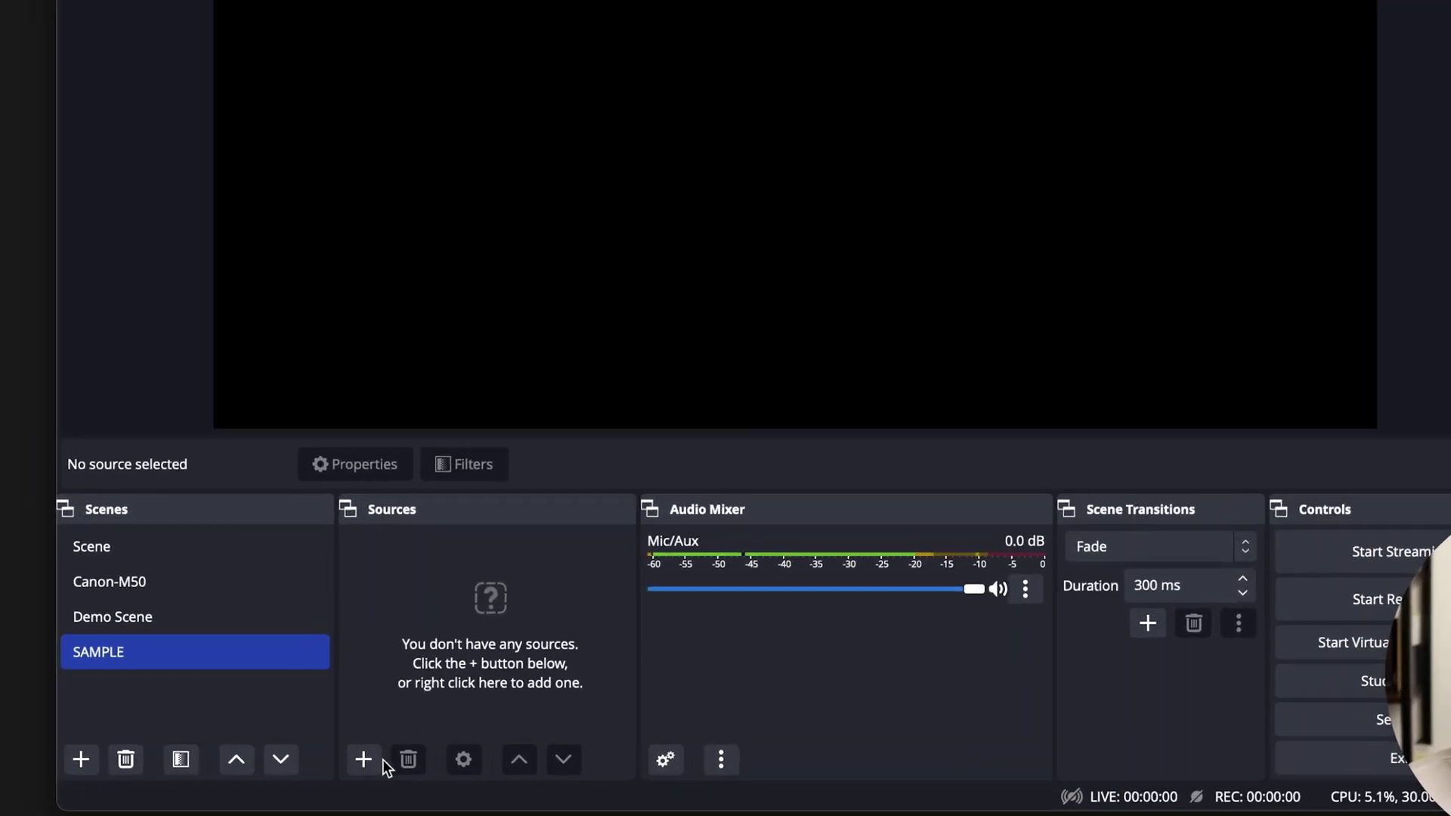
# Add Video Capture Device 3 to SAMPLE, using the Cam Link 4K device
pyautogui.click(440, 719)
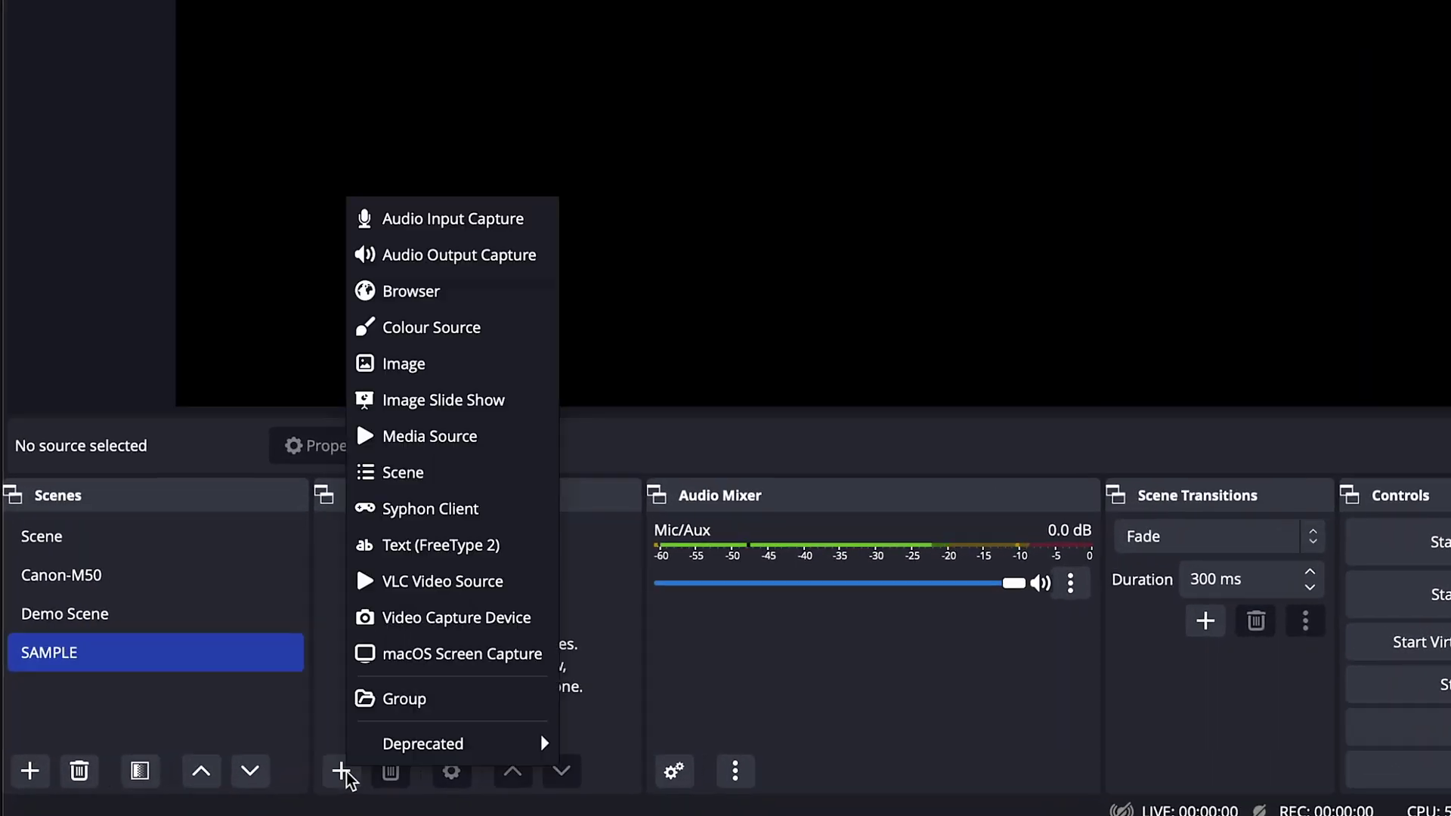
pyautogui.click(460, 627)
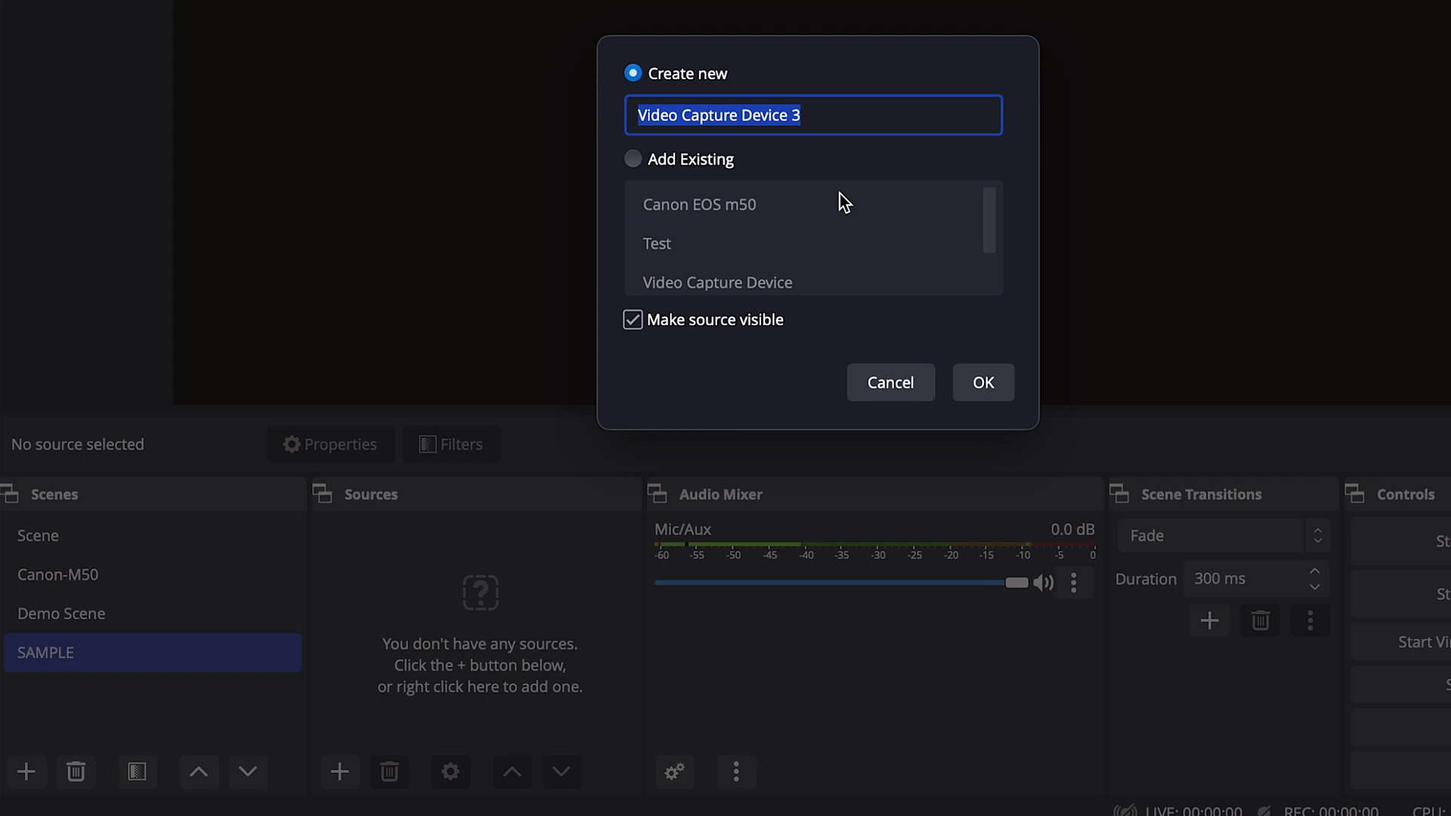
pyautogui.click(975, 383)
pyautogui.click(574, 251)
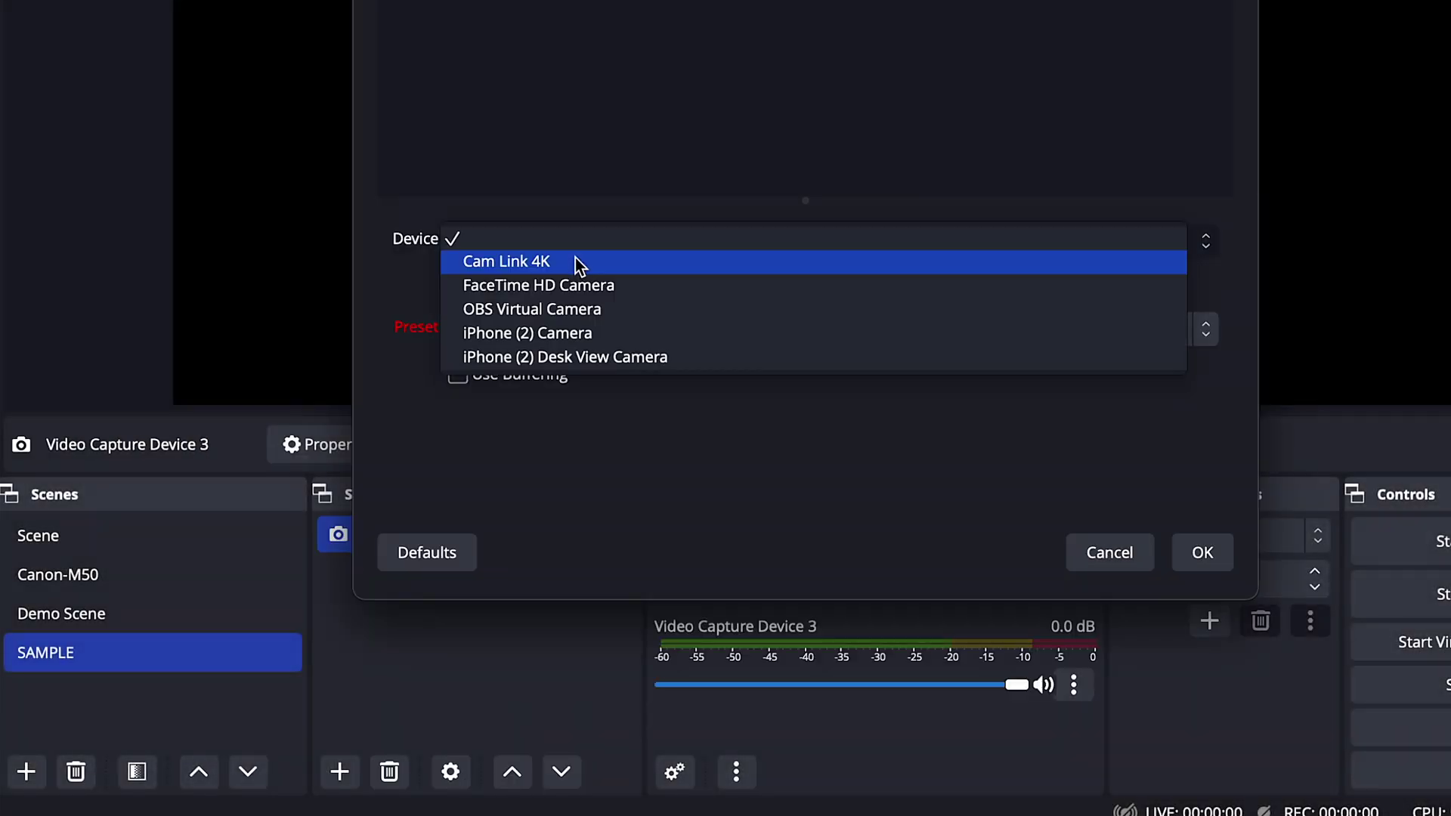
pyautogui.click(502, 265)
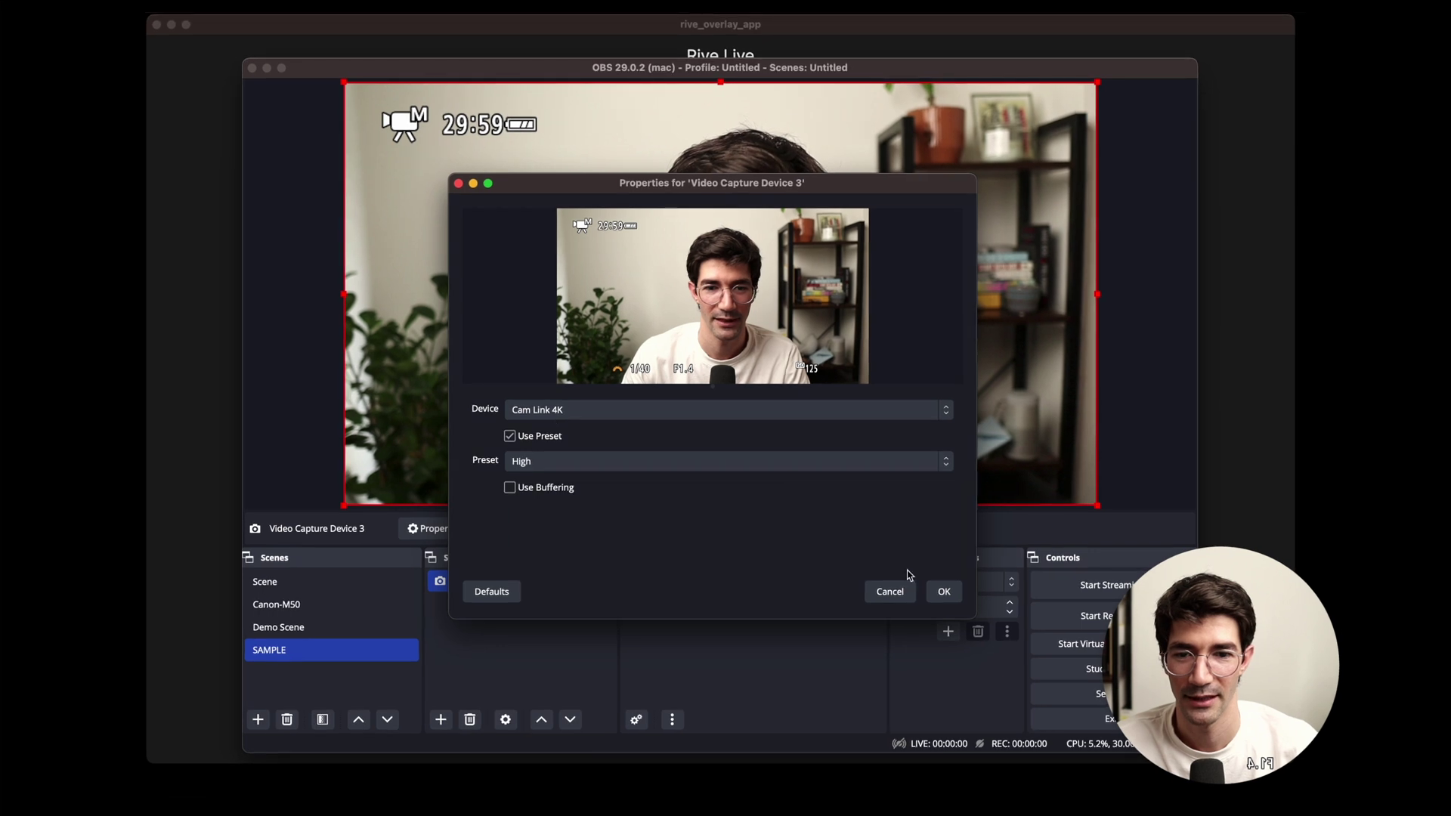
pyautogui.click(943, 591)
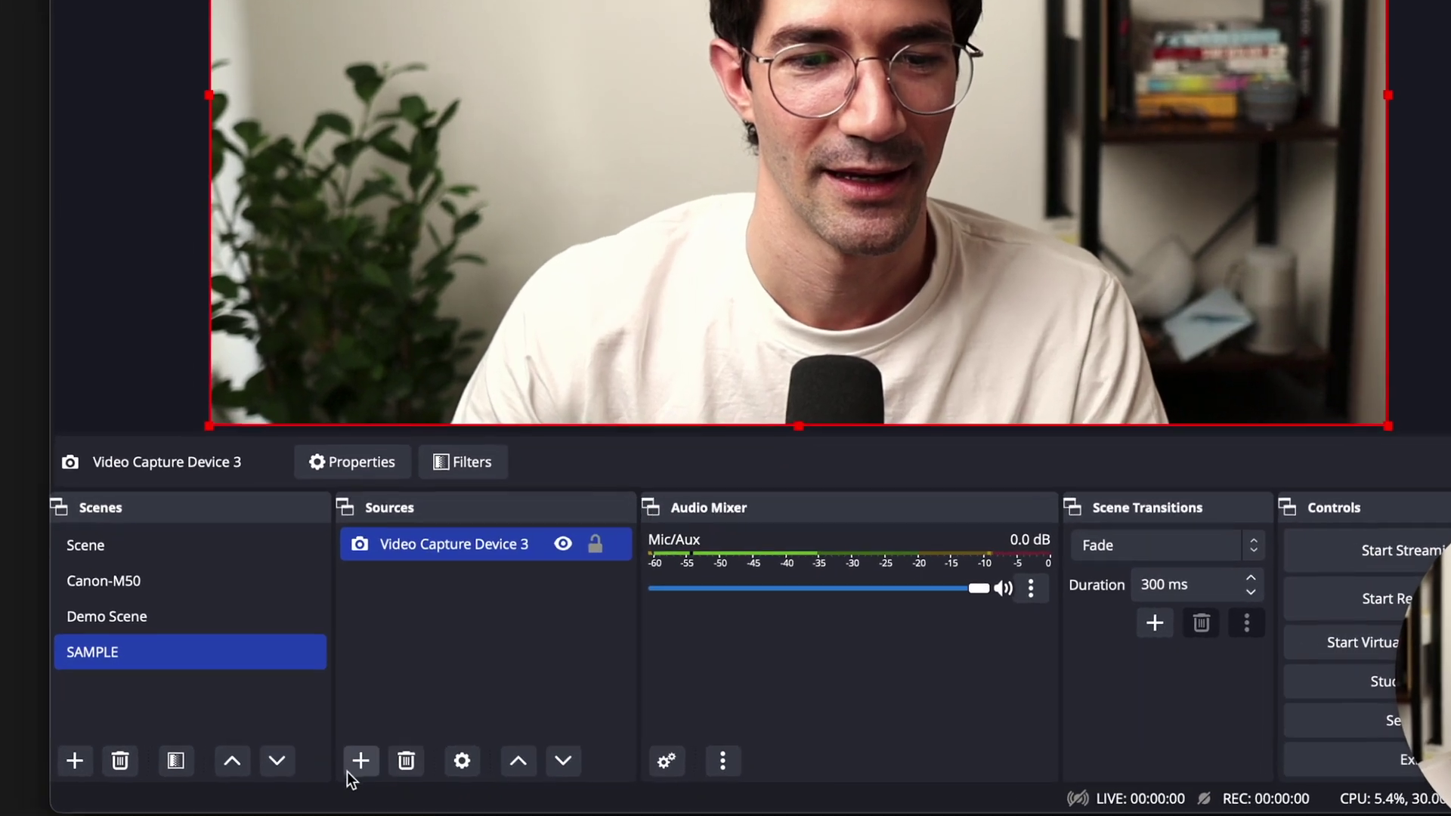
# Add macOS Screen Capture 3 using Application Capture of rive_overlay_app
pyautogui.click(441, 719)
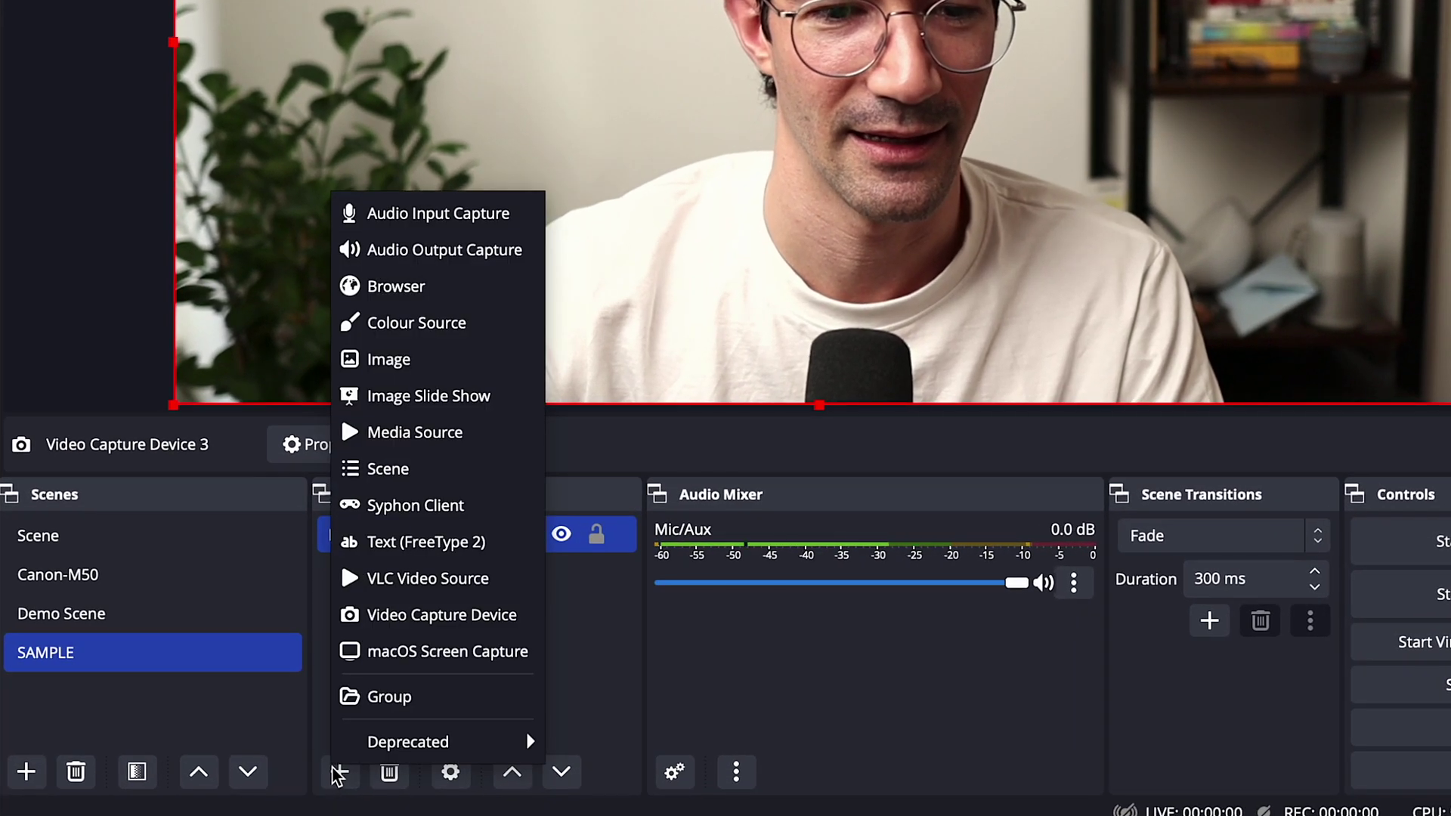
pyautogui.click(427, 652)
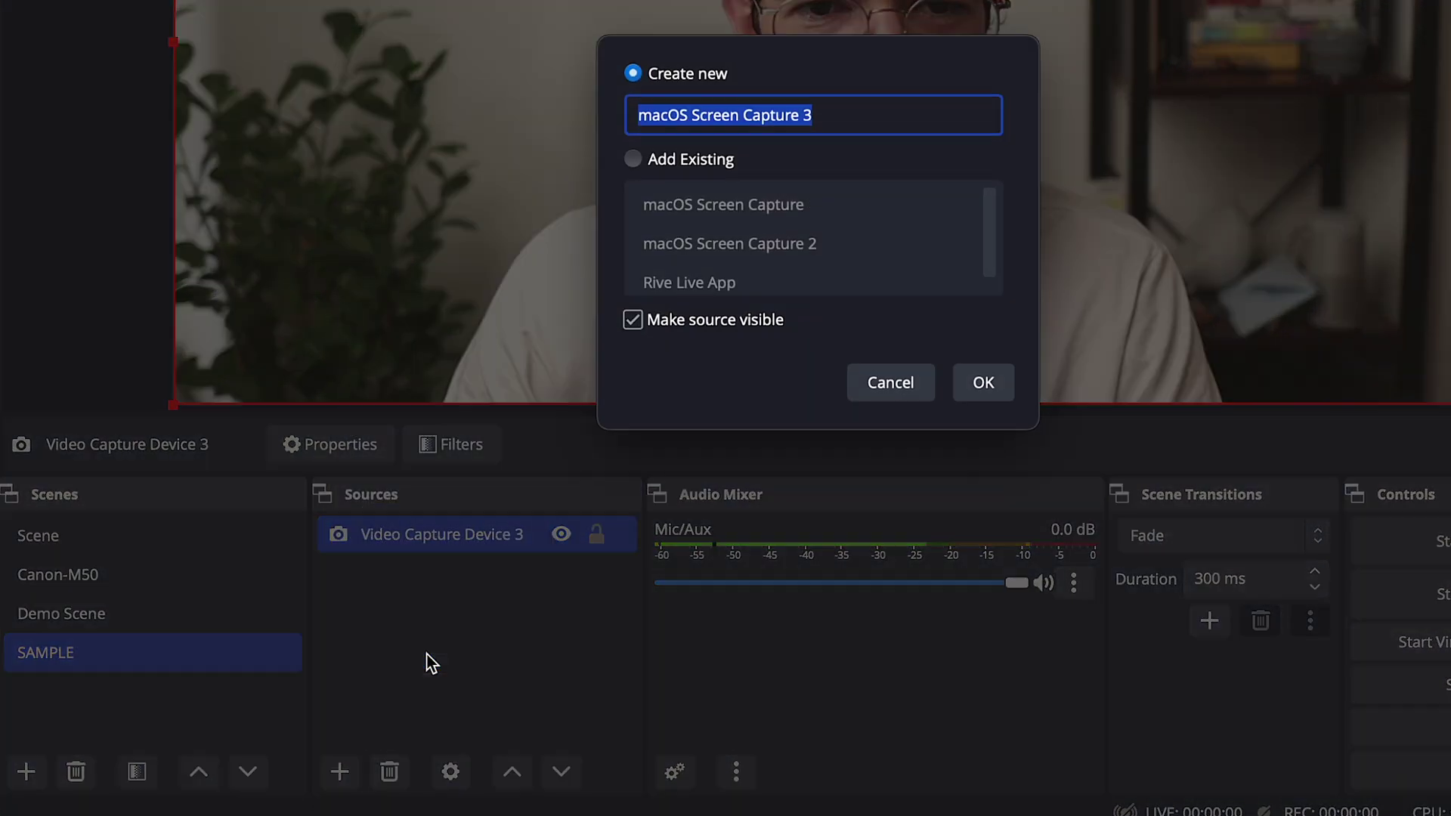
pyautogui.click(980, 383)
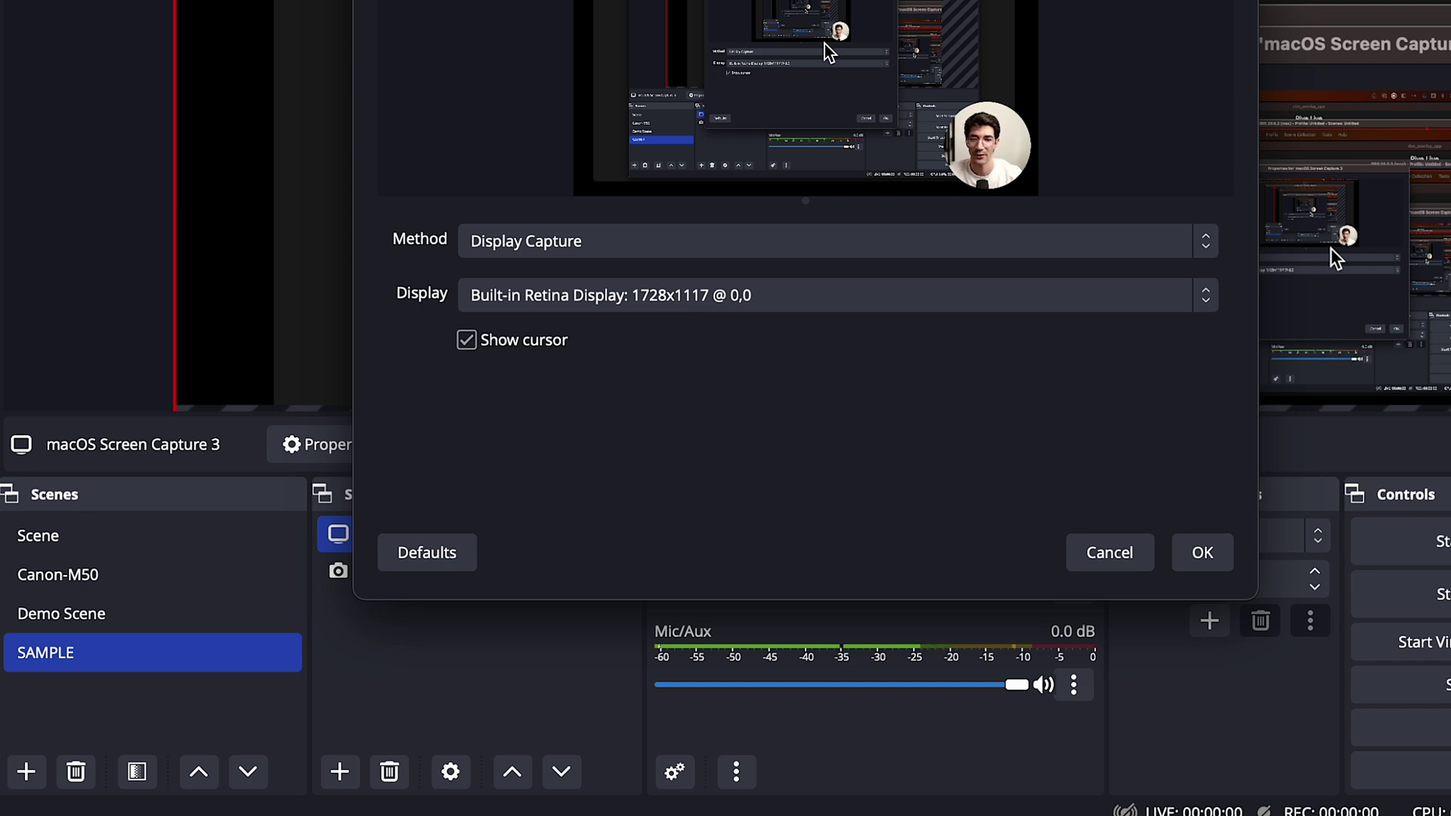
pyautogui.click(688, 248)
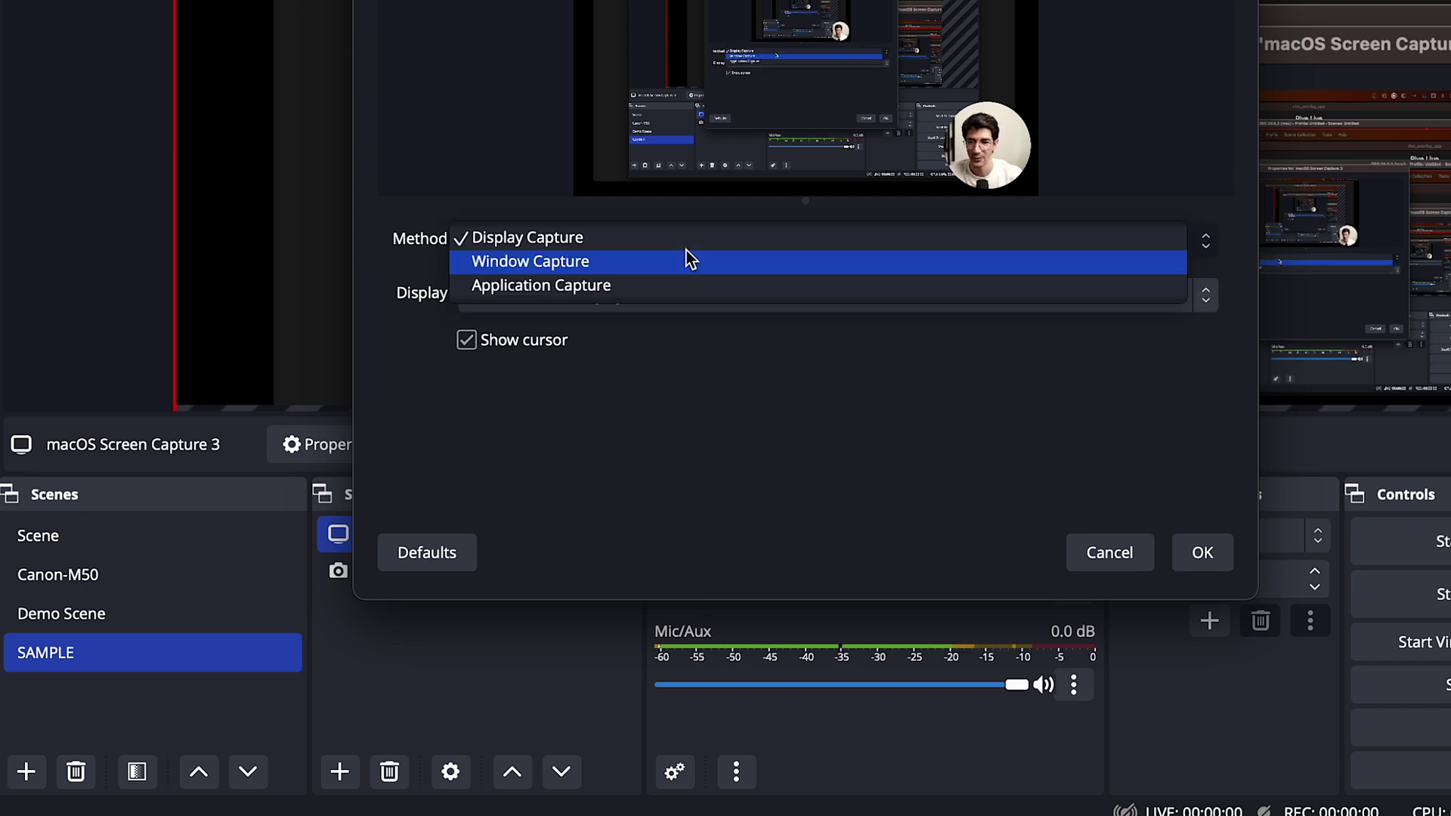
pyautogui.click(659, 286)
pyautogui.click(639, 340)
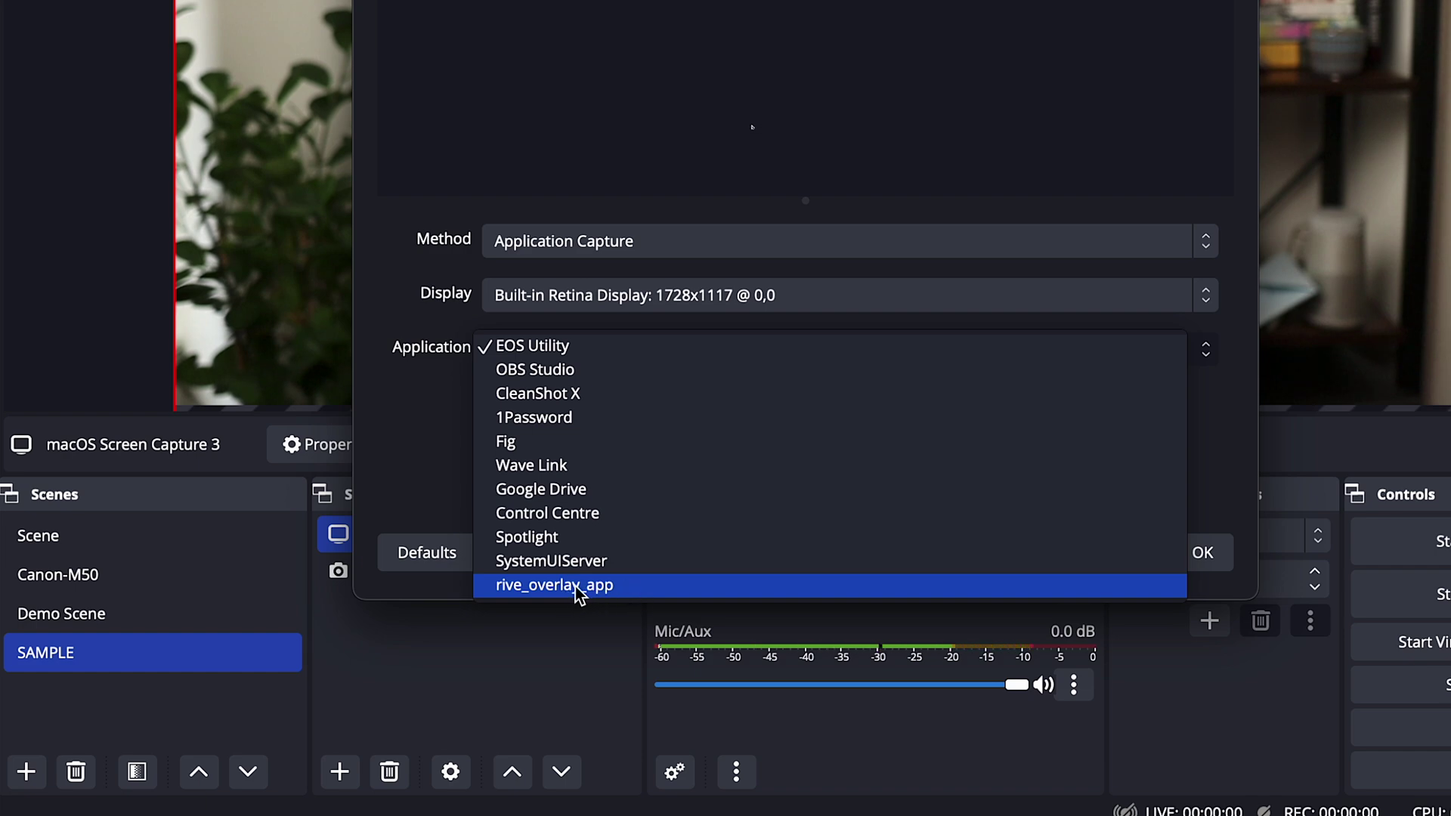
pyautogui.click(602, 586)
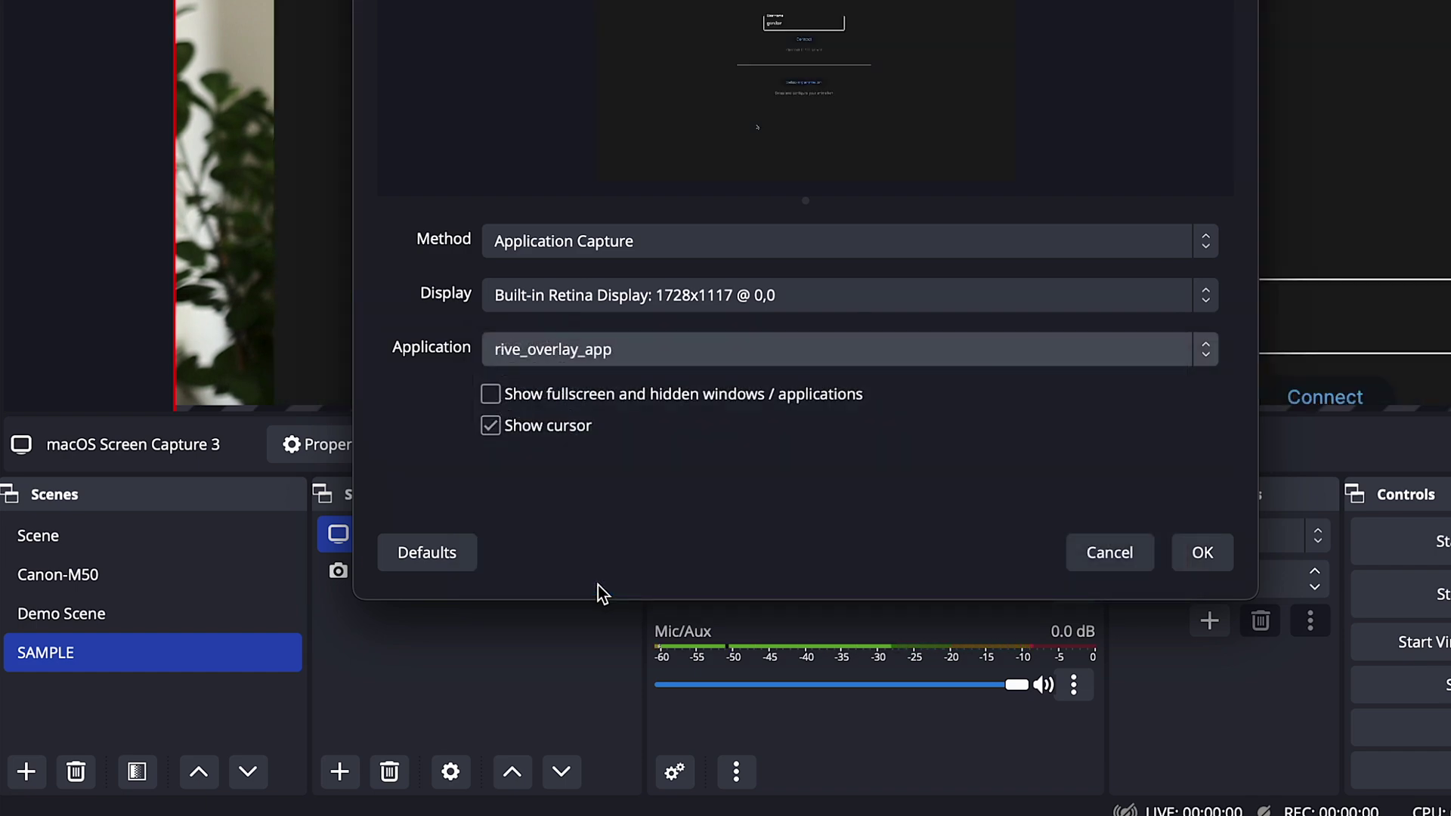
pyautogui.click(1202, 552)
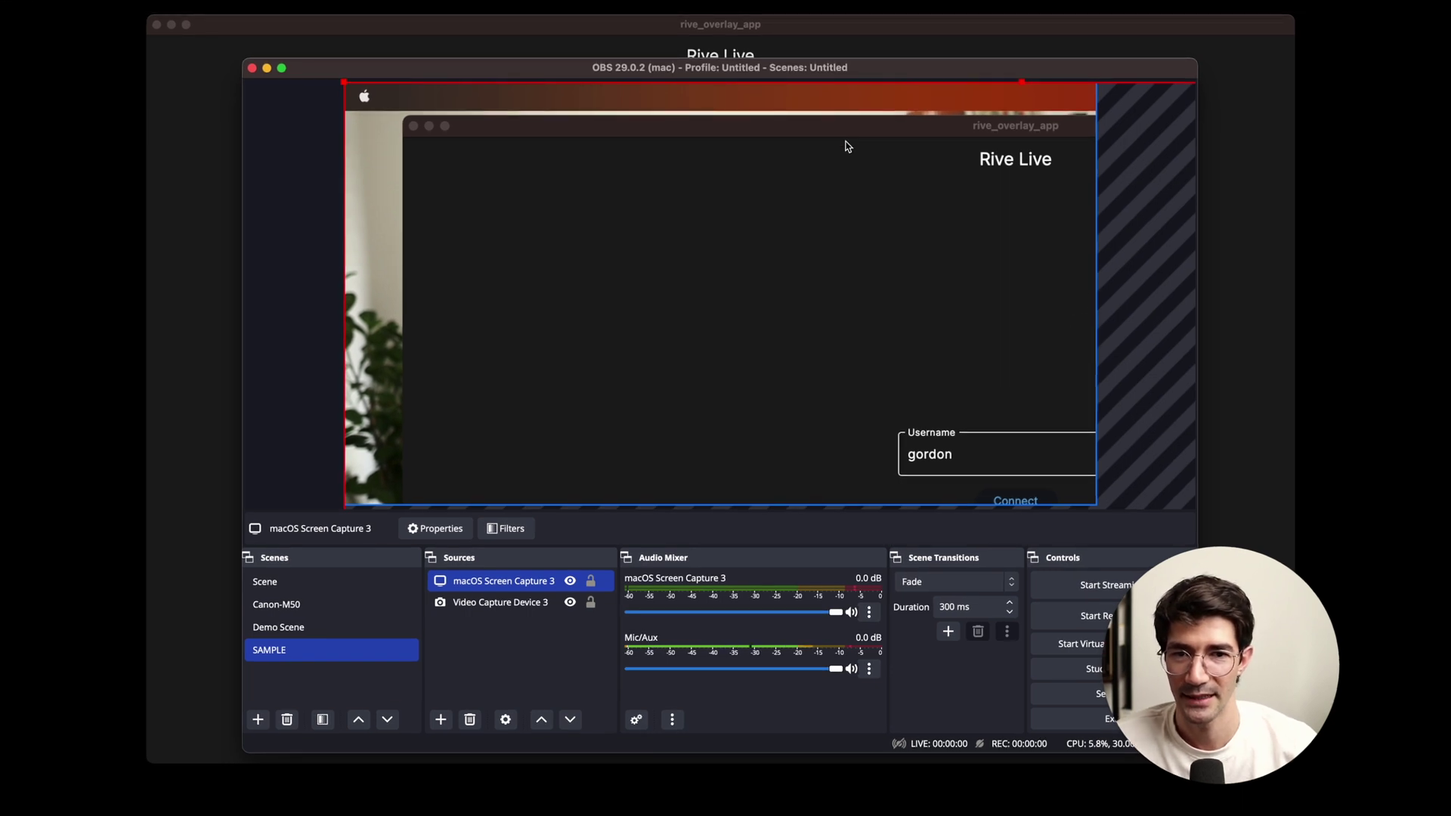
# Bring Rive Live forward, focus its Username field, and return to OBS
pyautogui.click(746, 30)
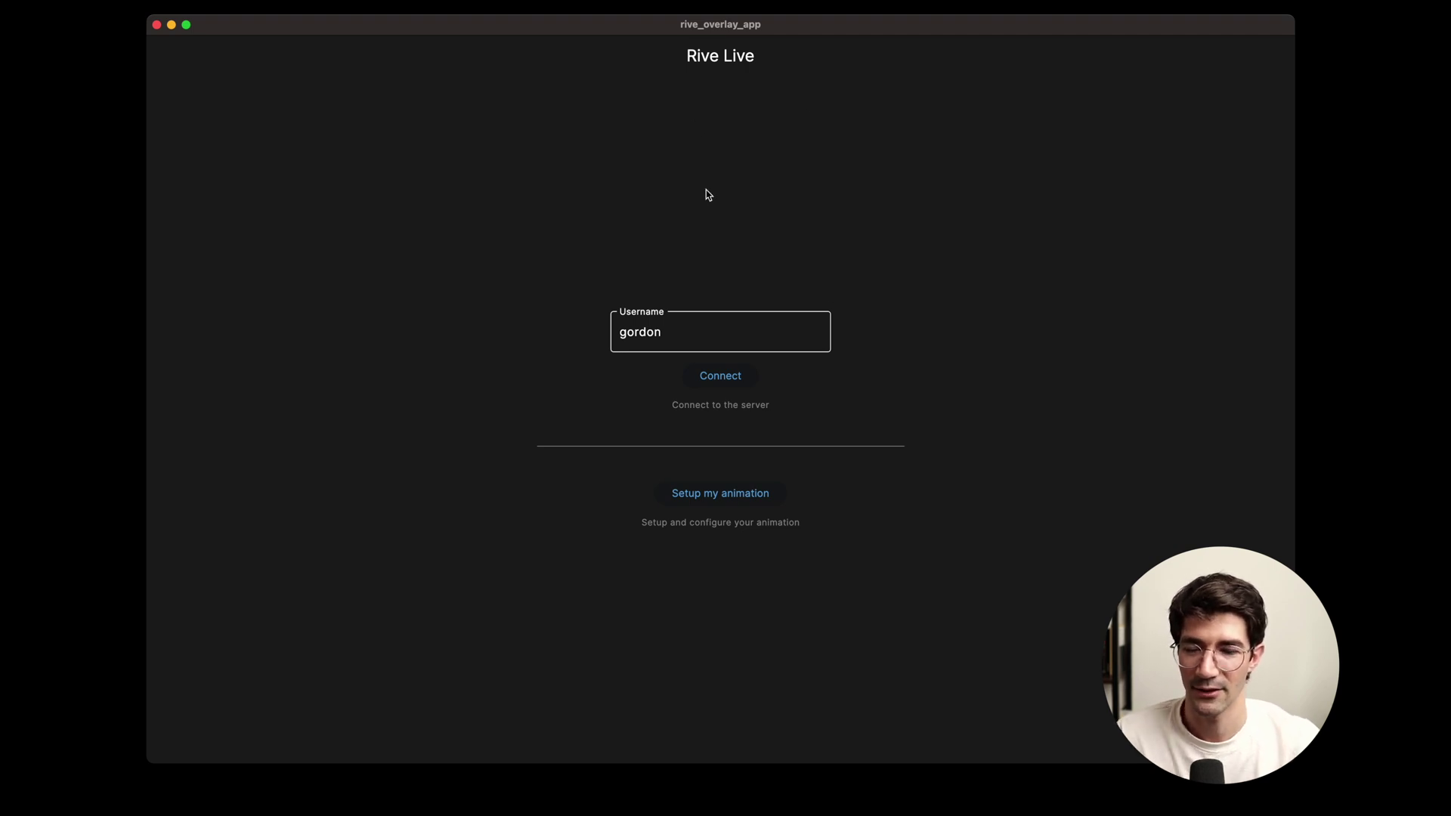
pyautogui.press('Tab')
pyautogui.press('cmd+Tab')
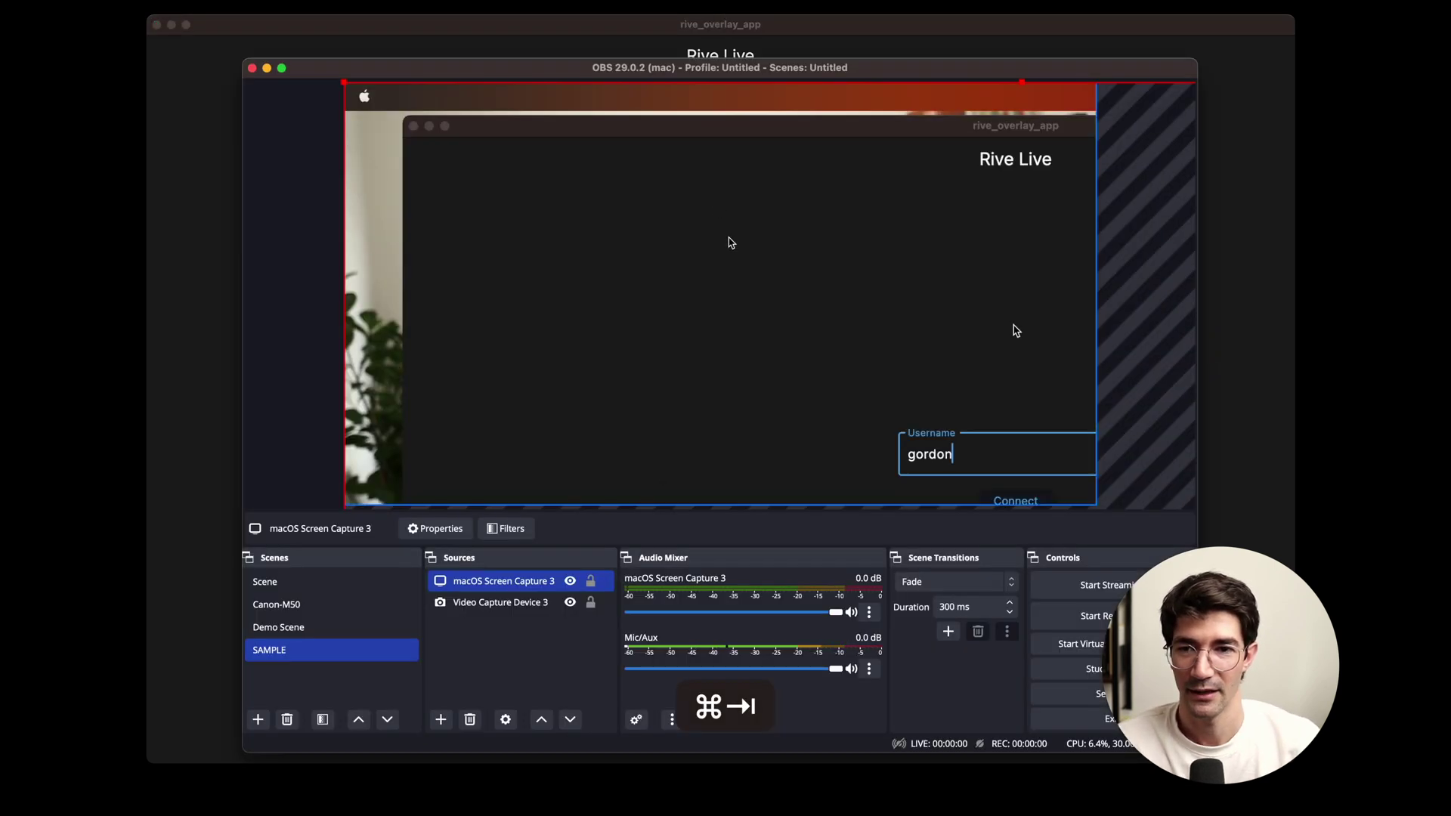
pyautogui.press('super+Tab')
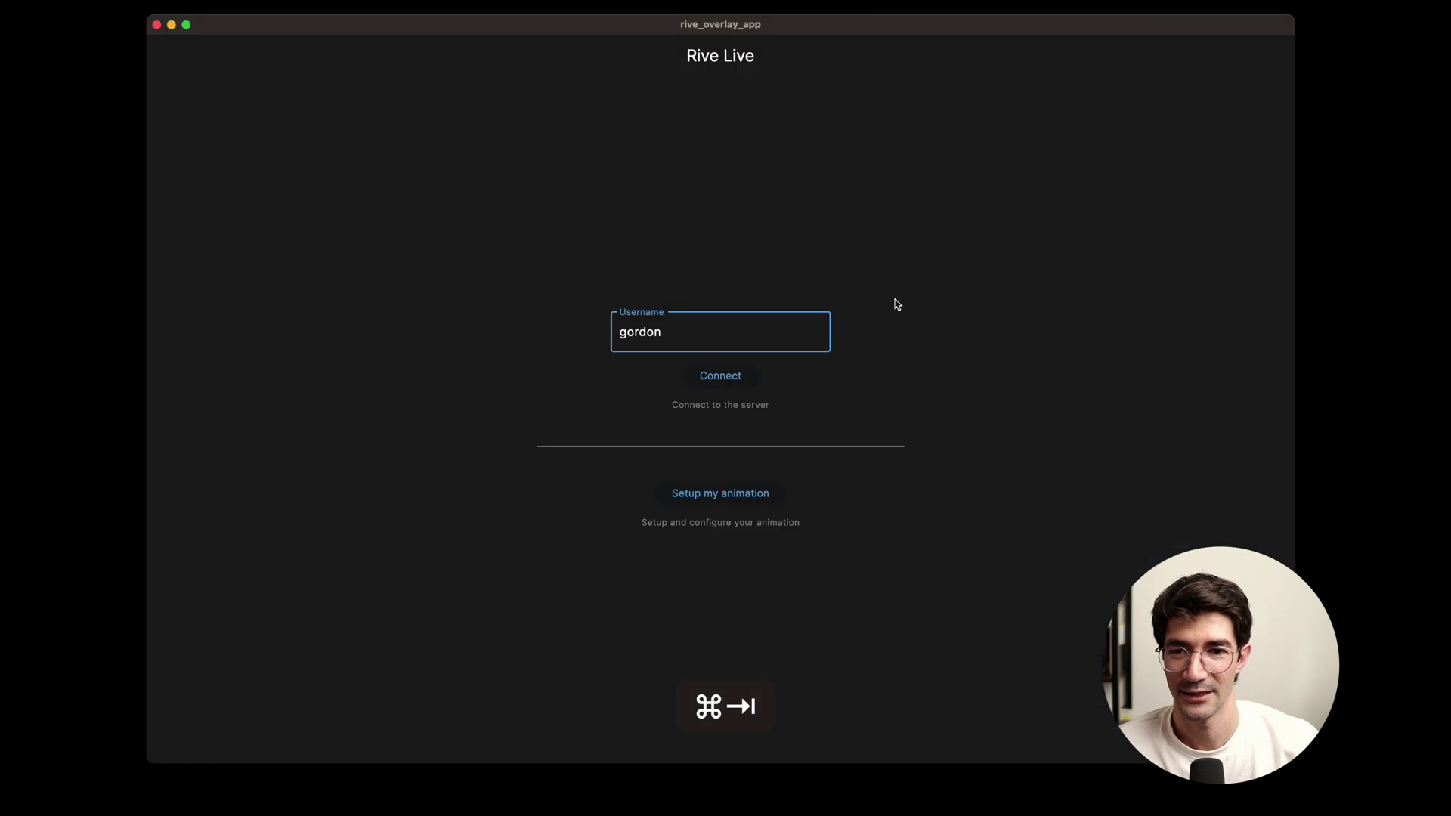
pyautogui.press('super+Tab')
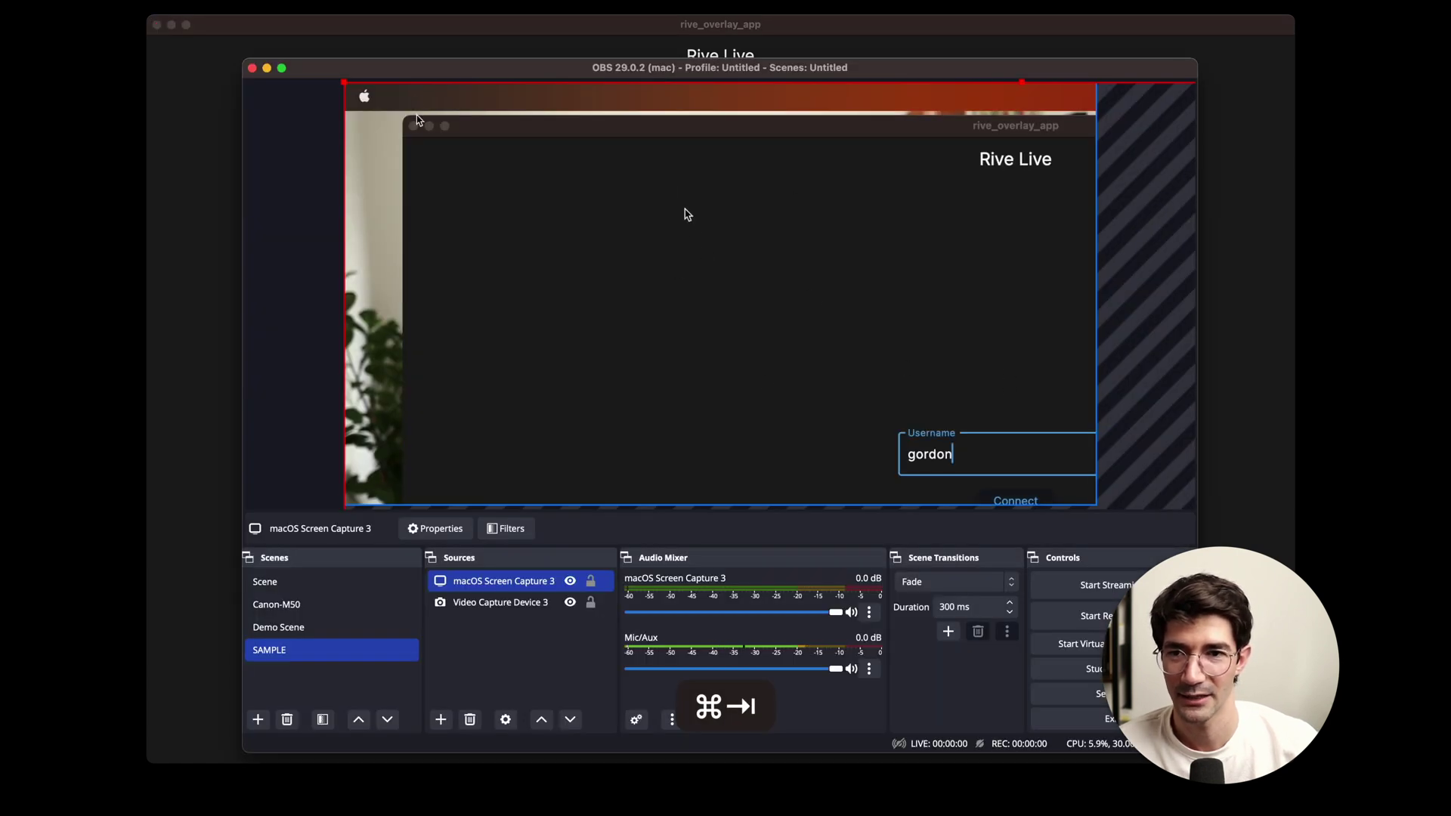
# Shrink and reposition the screen capture to reveal the webcam, stretching it past the right edge
pyautogui.moveTo(342, 85); pyautogui.dragTo(761, 333)
pyautogui.hotkey('ctrl', 'f')
pyautogui.moveTo(345, 85); pyautogui.dragTo(831, 256)
pyautogui.moveTo(433, 160); pyautogui.dragTo(547, 226)
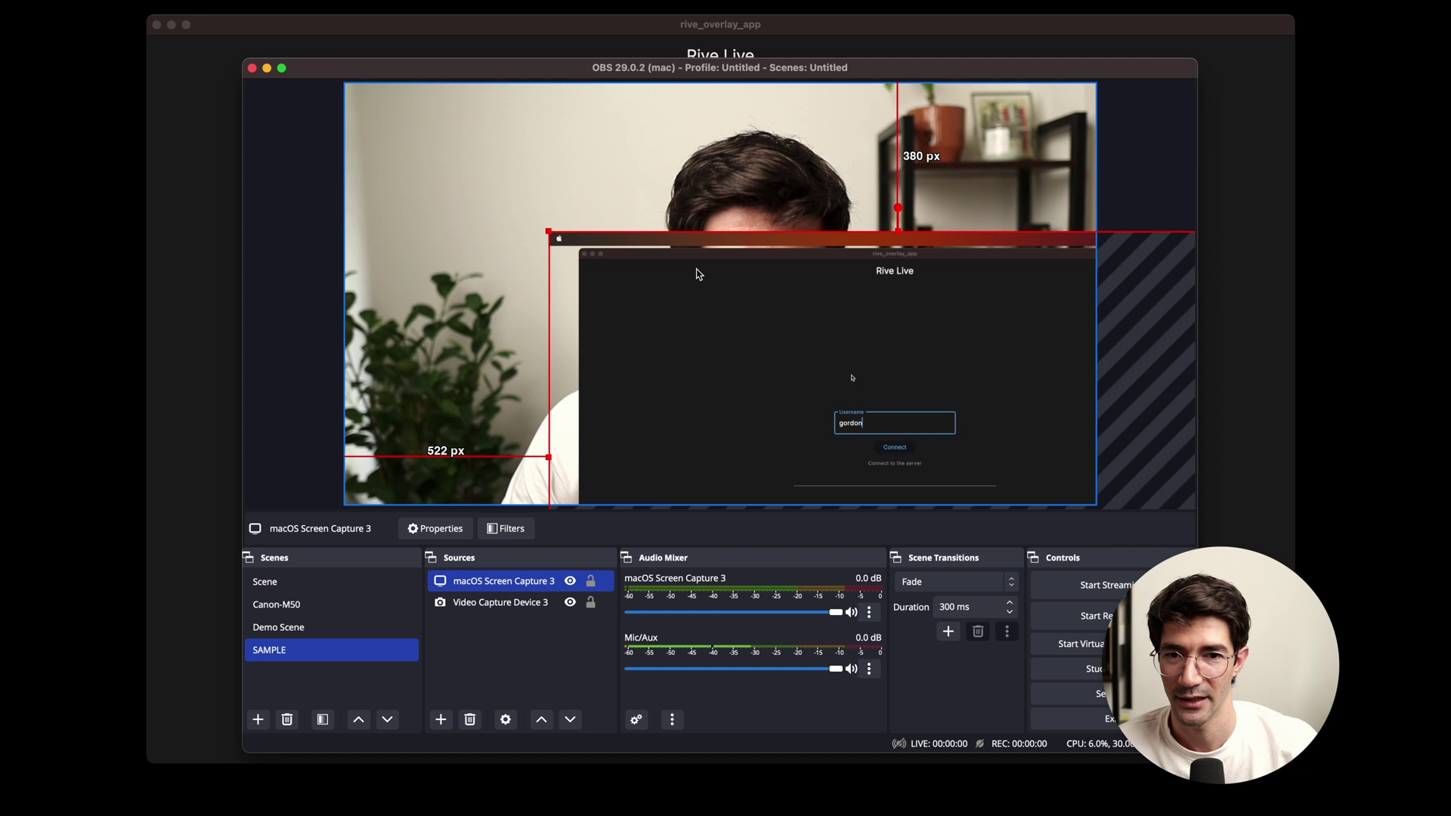
pyautogui.moveTo(819, 311); pyautogui.dragTo(532, 123)
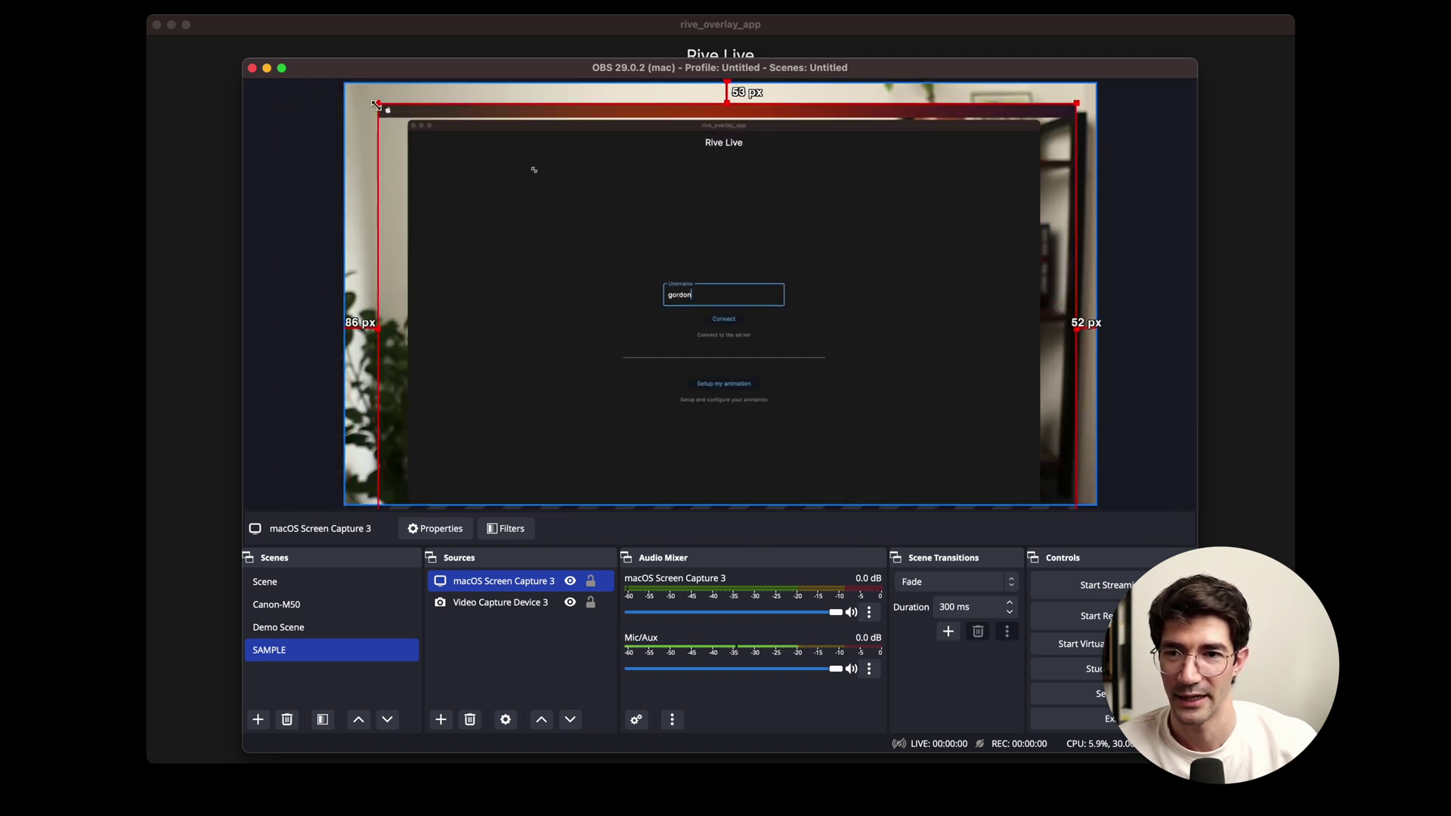
pyautogui.moveTo(375, 105); pyautogui.dragTo(322, 69)
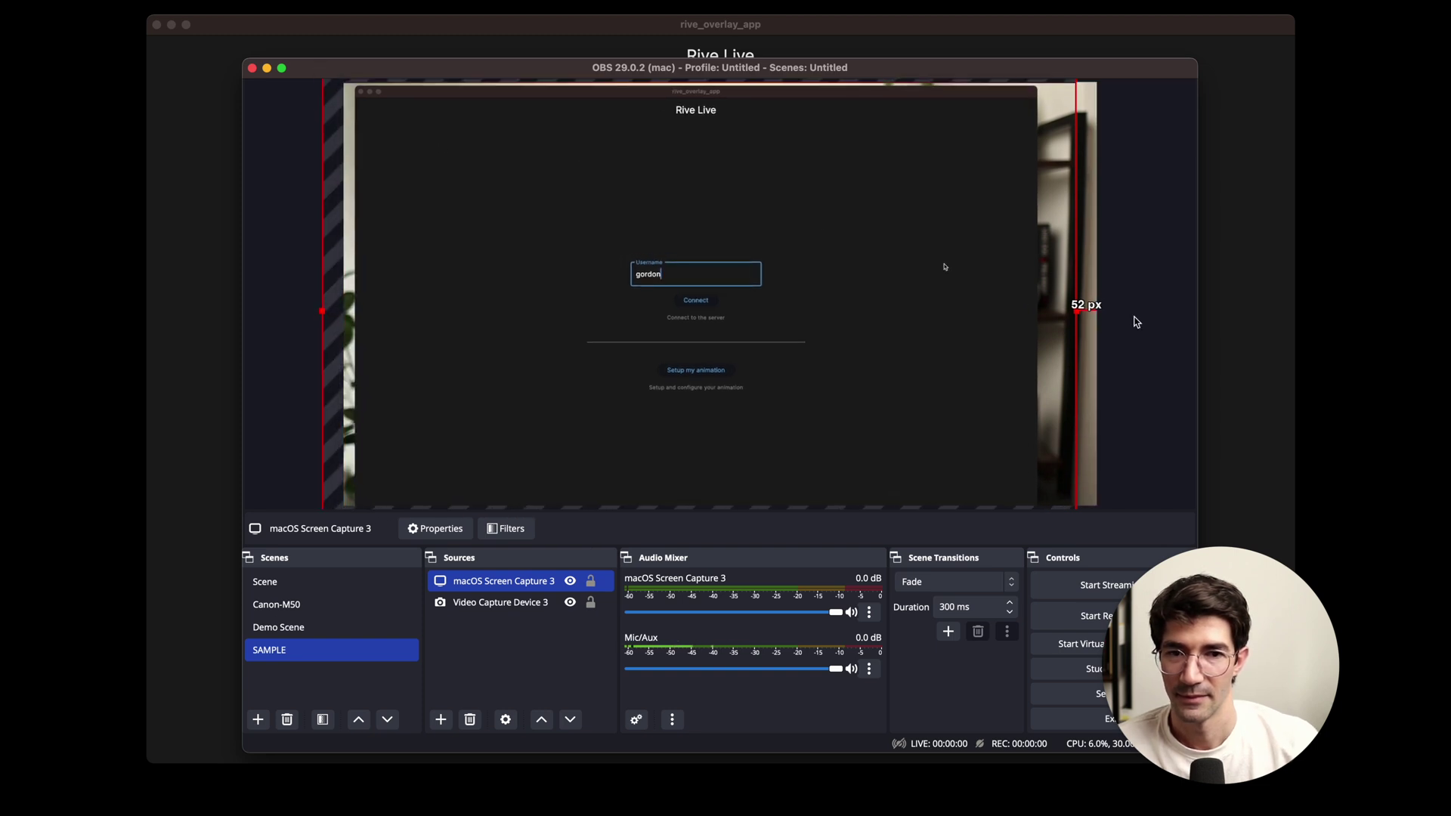
pyautogui.moveTo(1076, 308); pyautogui.dragTo(1126, 316)
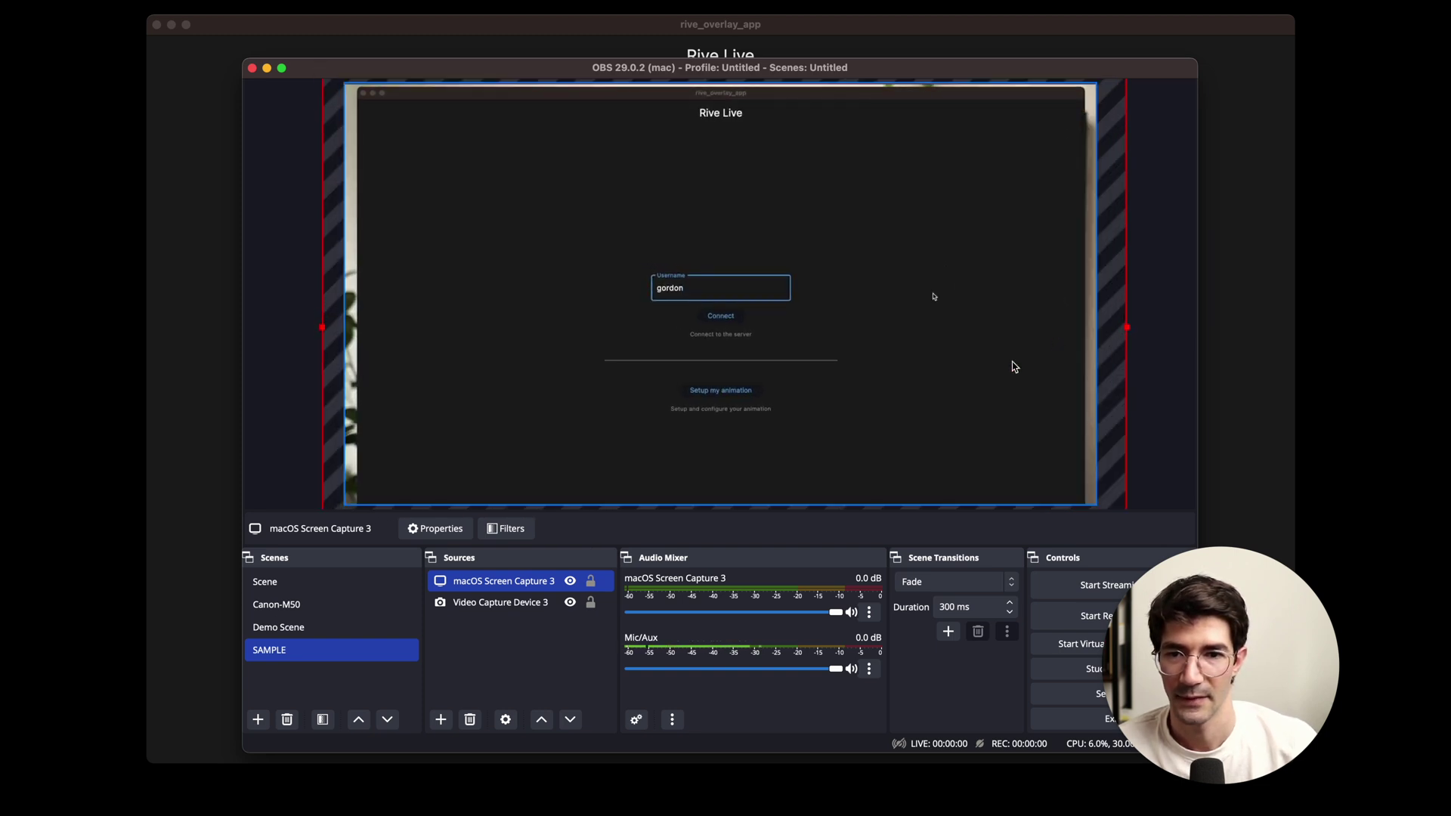
pyautogui.moveTo(774, 294); pyautogui.dragTo(774, 259)
# Reselect macOS Screen Capture 3, narrow and shift it, then switch to Rive Live
pyautogui.click(1129, 300)
pyautogui.click(1109, 297)
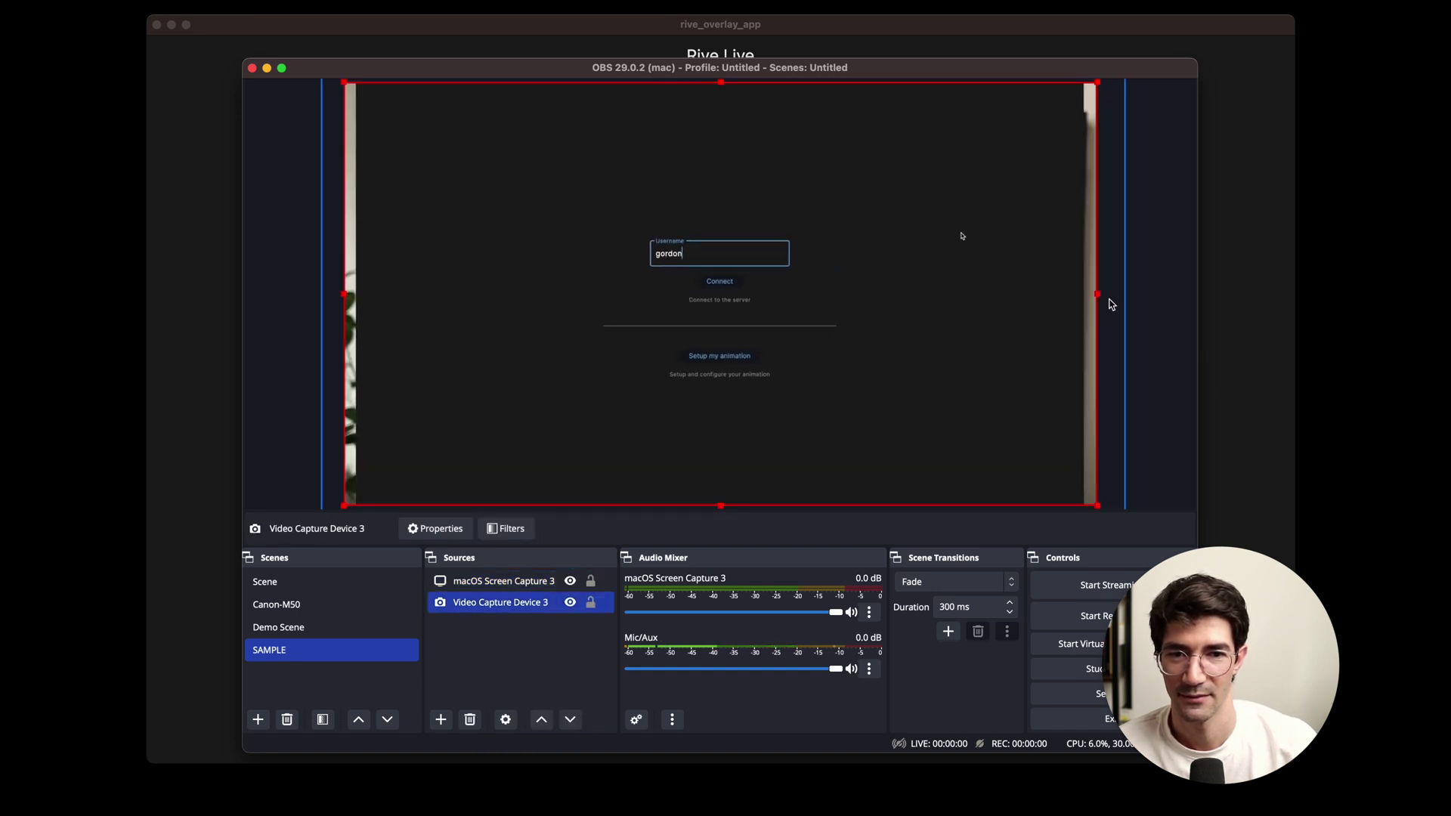
pyautogui.click(1124, 293)
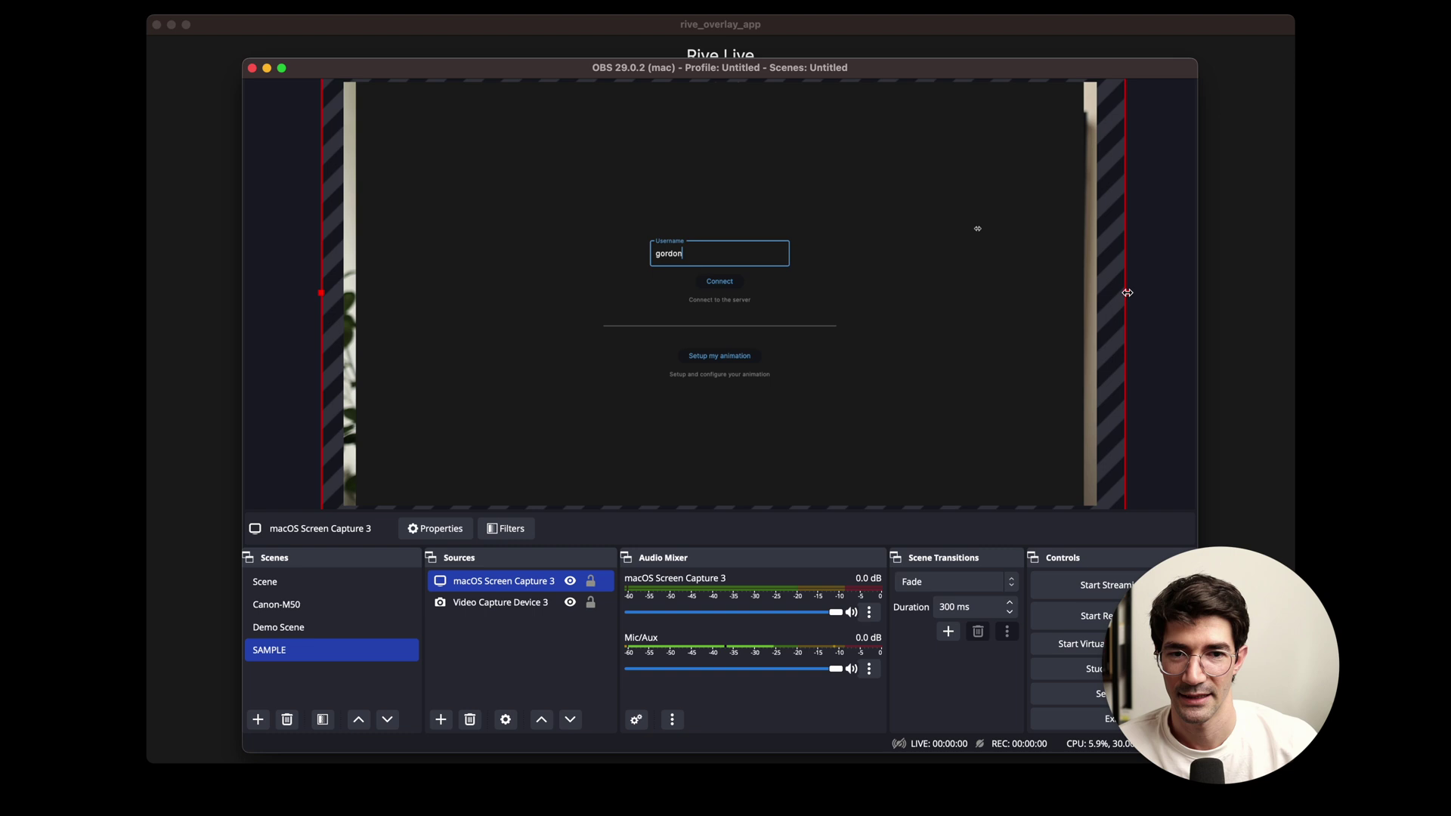
pyautogui.moveTo(1127, 293); pyautogui.dragTo(1088, 294)
pyautogui.moveTo(982, 294); pyautogui.dragTo(990, 303)
pyautogui.press('super+Tab')
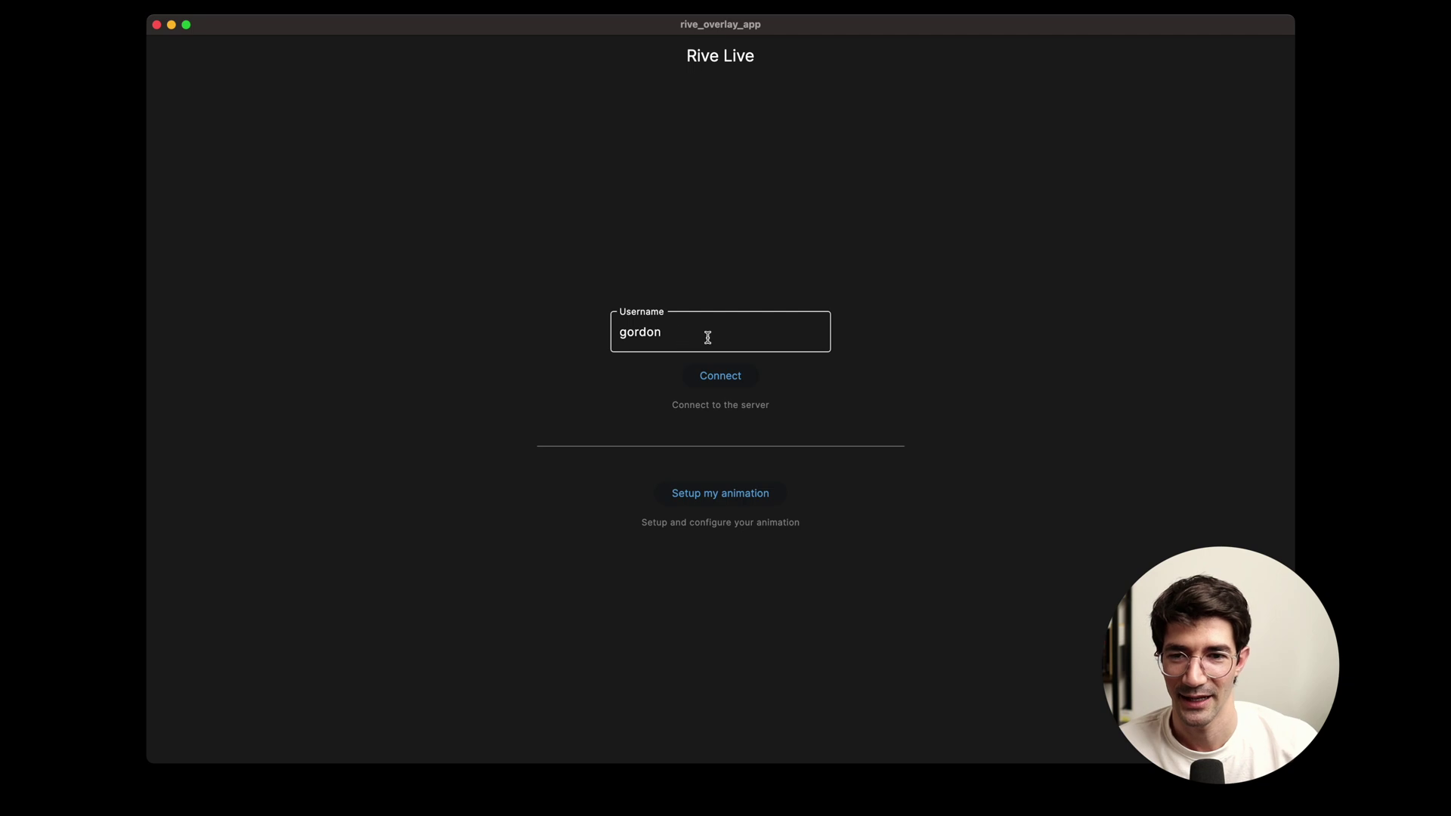
# Connect Rive Live, then widen the capture's left and right edges and nudge it up to hide the header
pyautogui.click(740, 378)
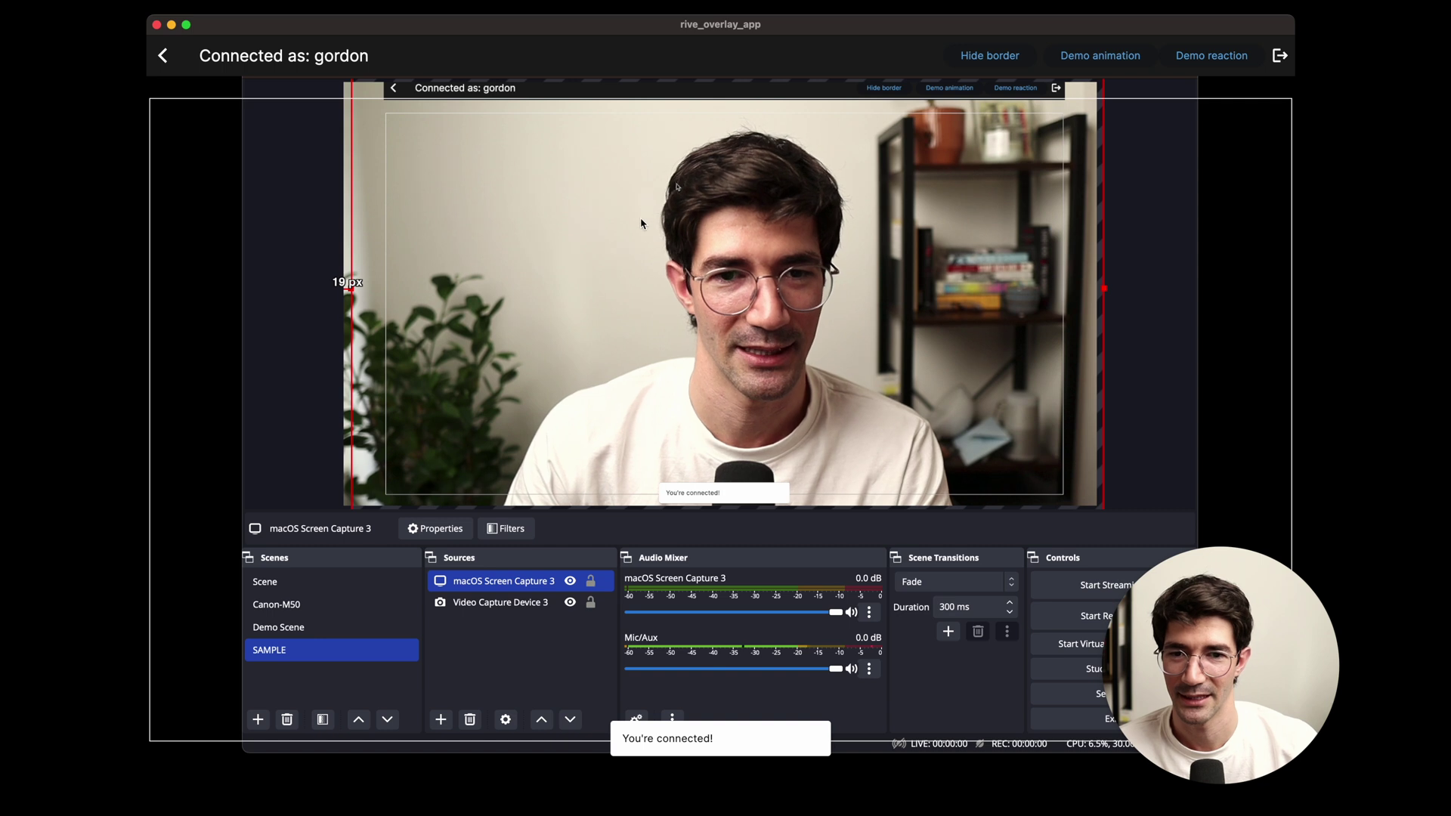
pyautogui.press('super+Tab')
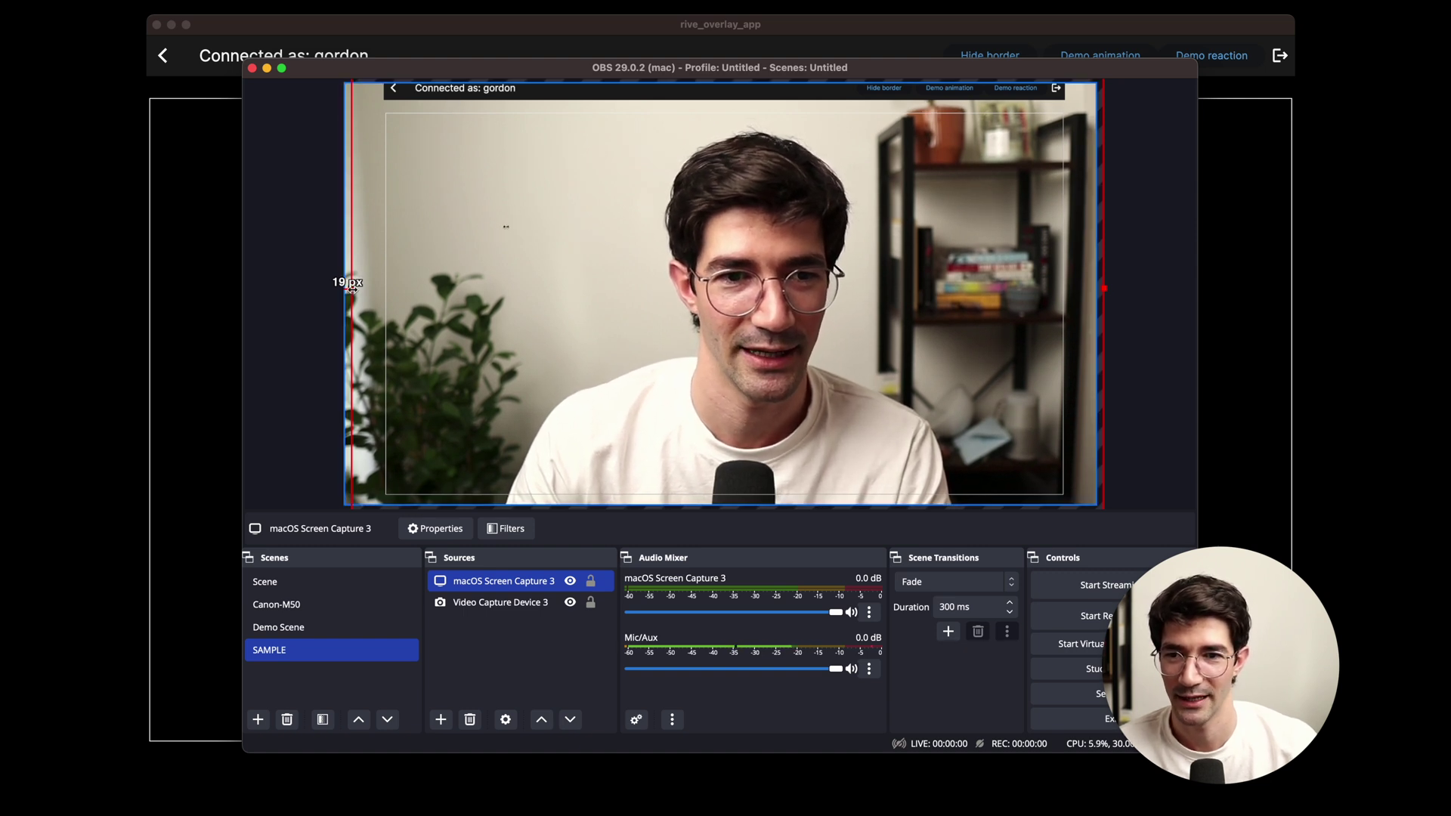
pyautogui.moveTo(351, 287); pyautogui.dragTo(307, 283)
pyautogui.moveTo(1105, 304); pyautogui.dragTo(1135, 302)
pyautogui.moveTo(885, 359); pyautogui.dragTo(888, 323)
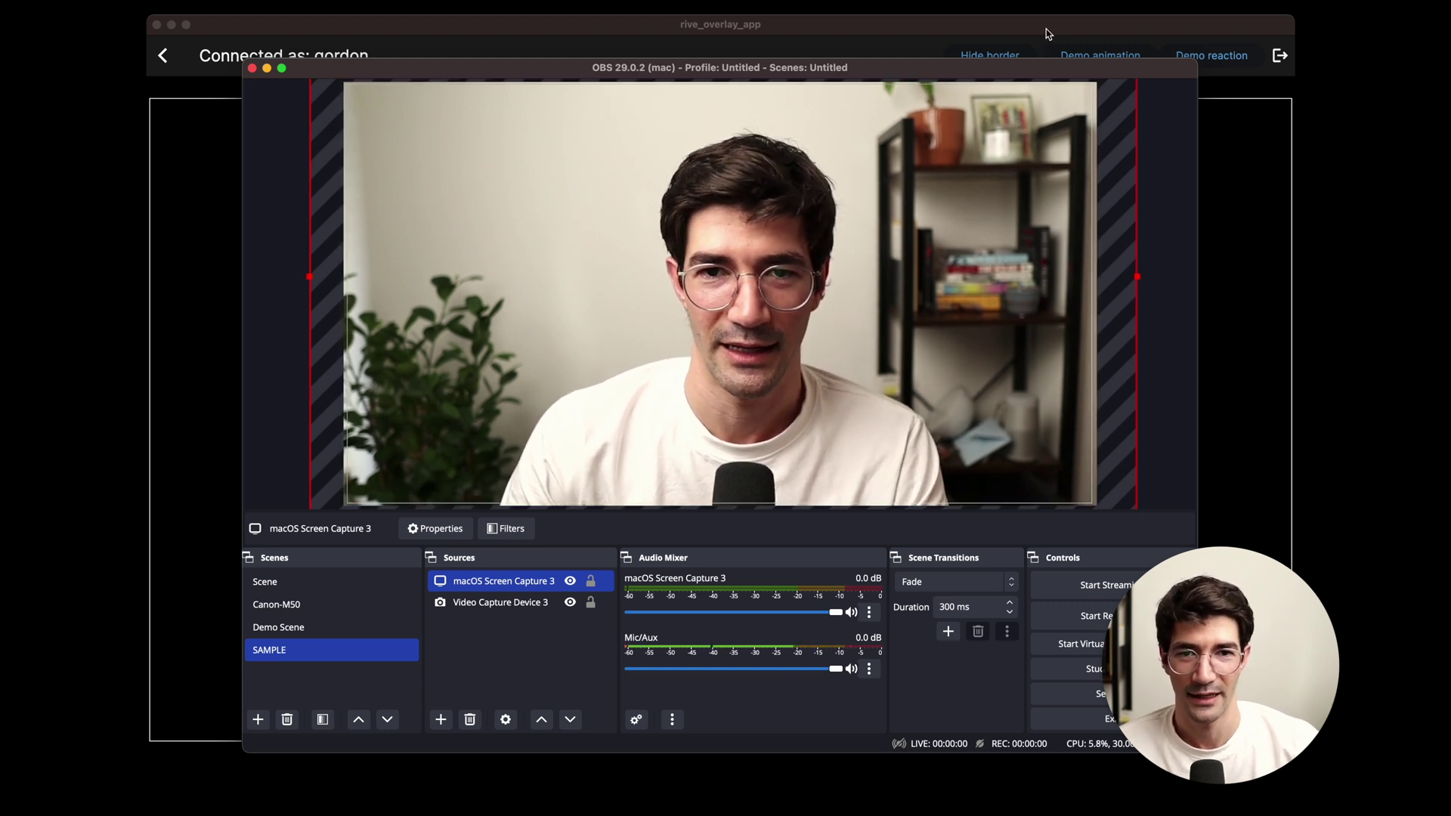
# Hide the Rive Live overlay's border and check the result in the OBS preview
pyautogui.click(1012, 25)
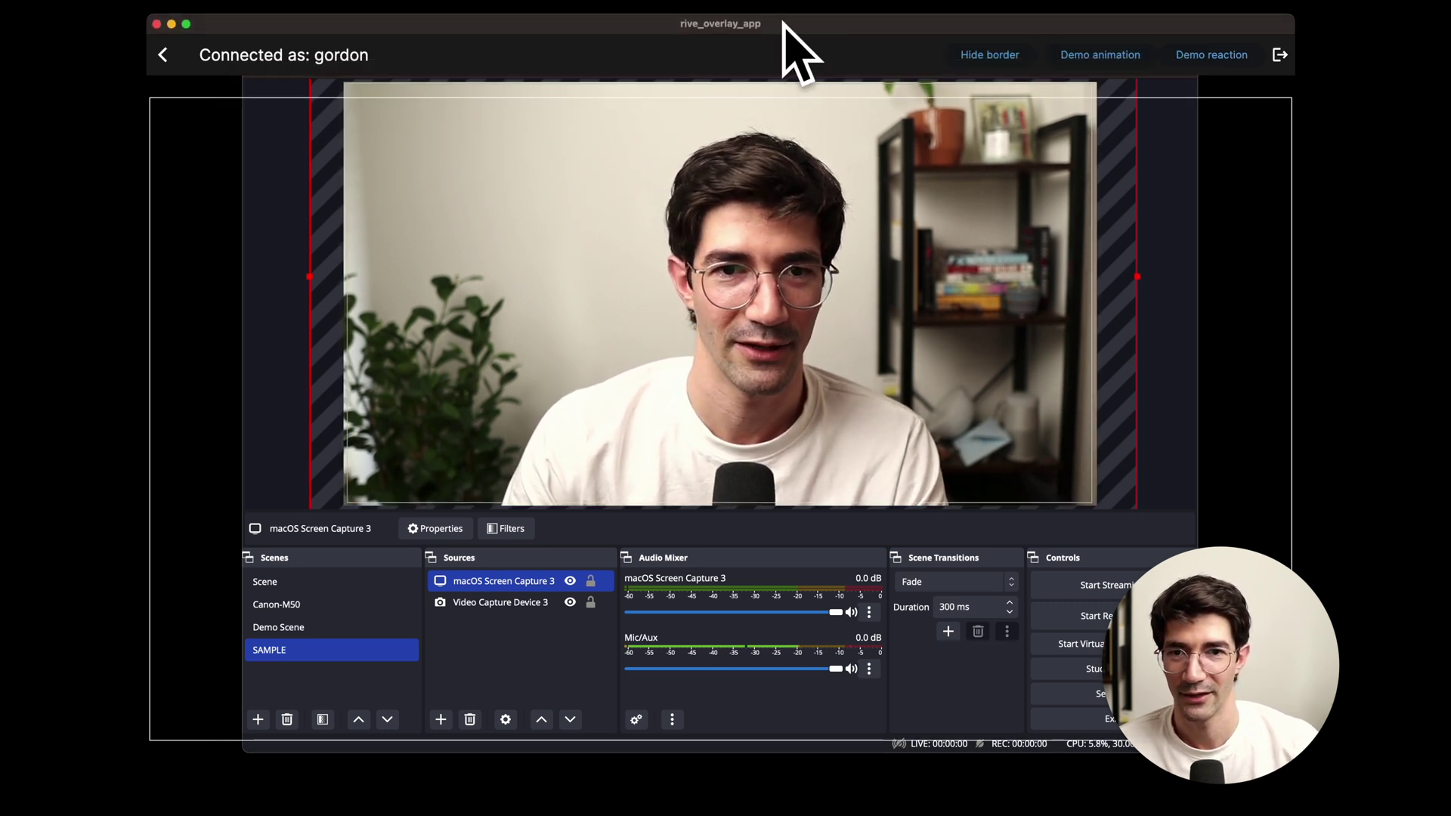
pyautogui.click(975, 64)
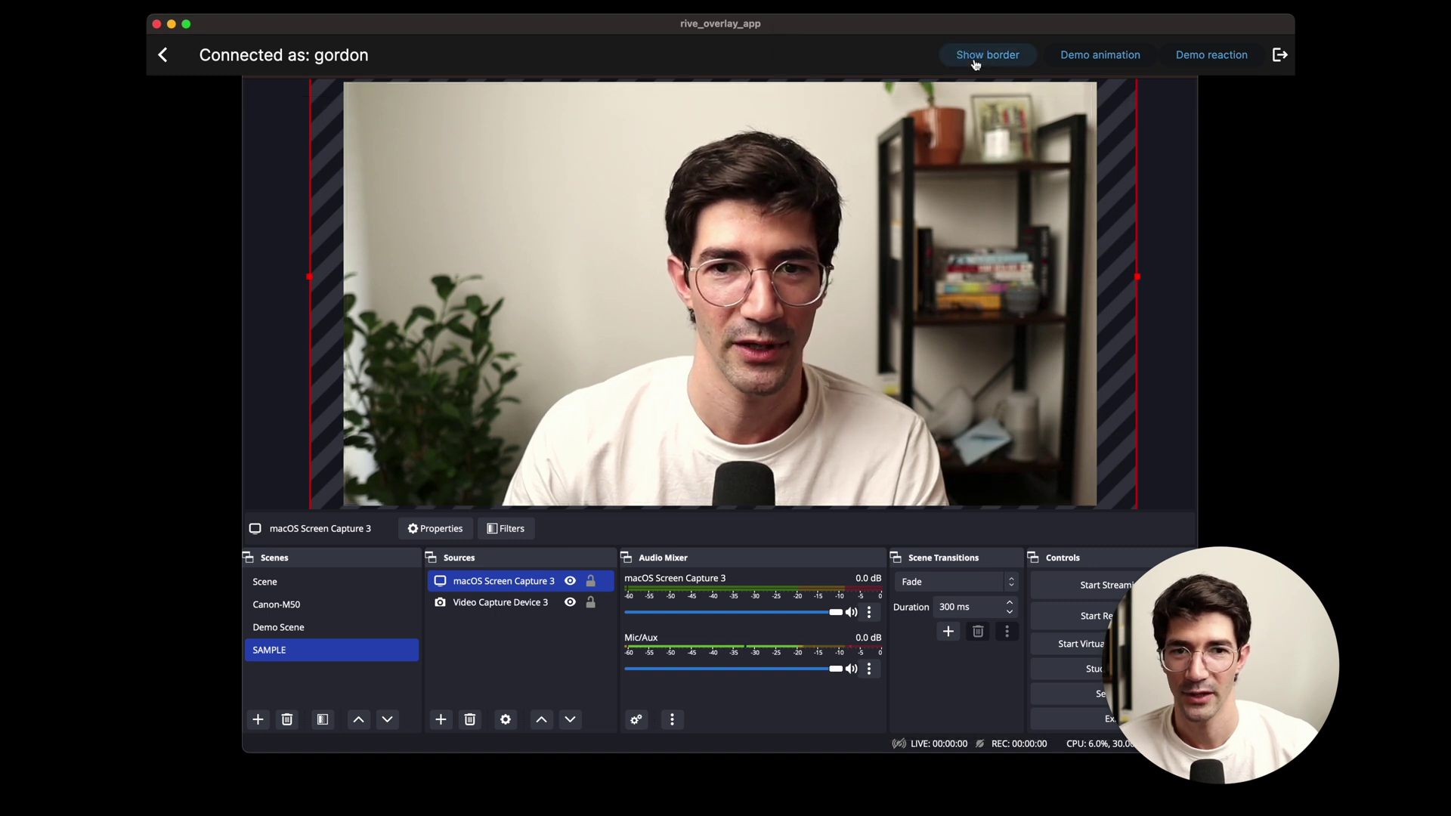
pyautogui.press('super+Tab')
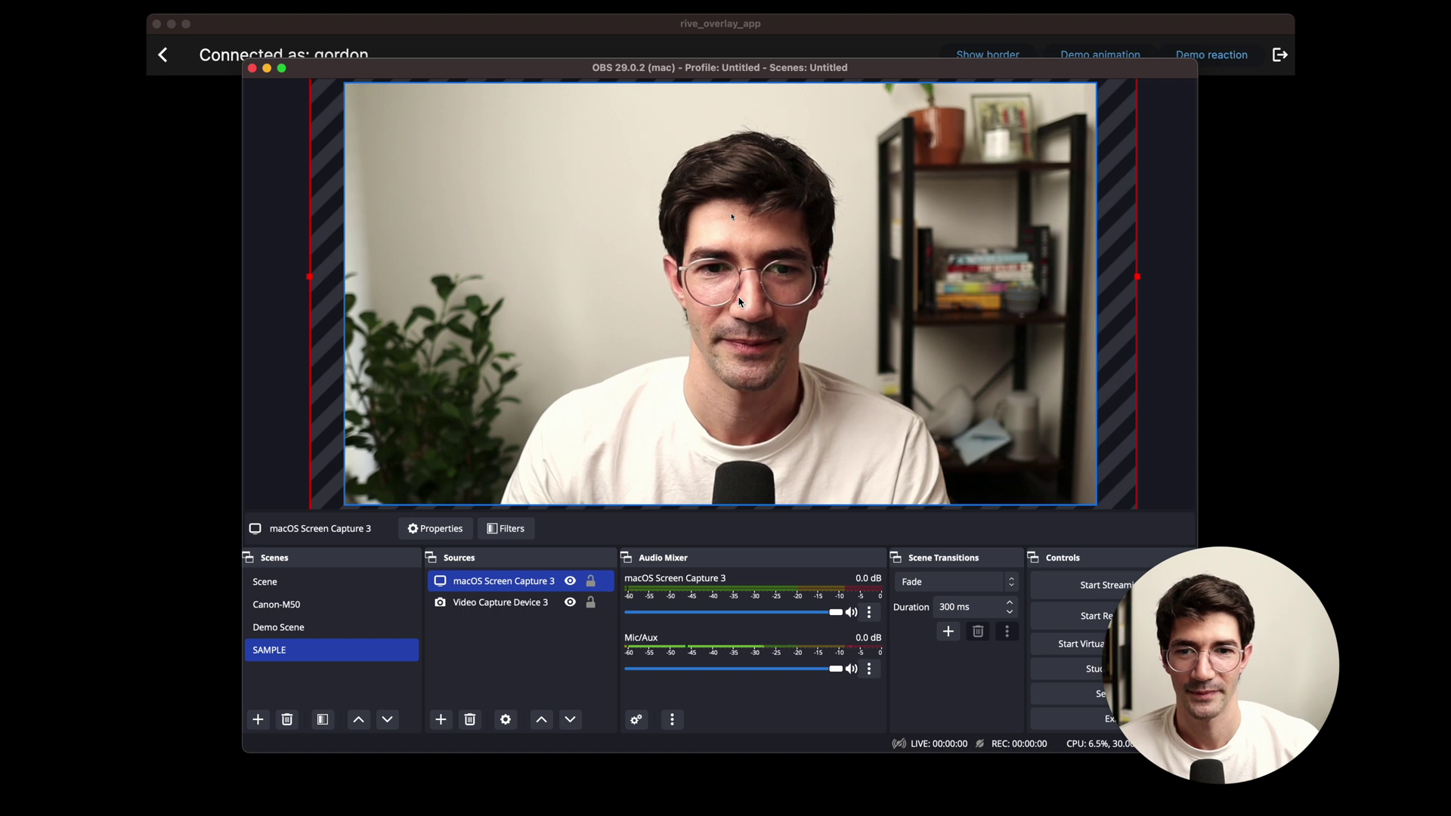
# Back in Rive Live, play the demo reaction twice so emojis fly across
pyautogui.press('super+Tab')
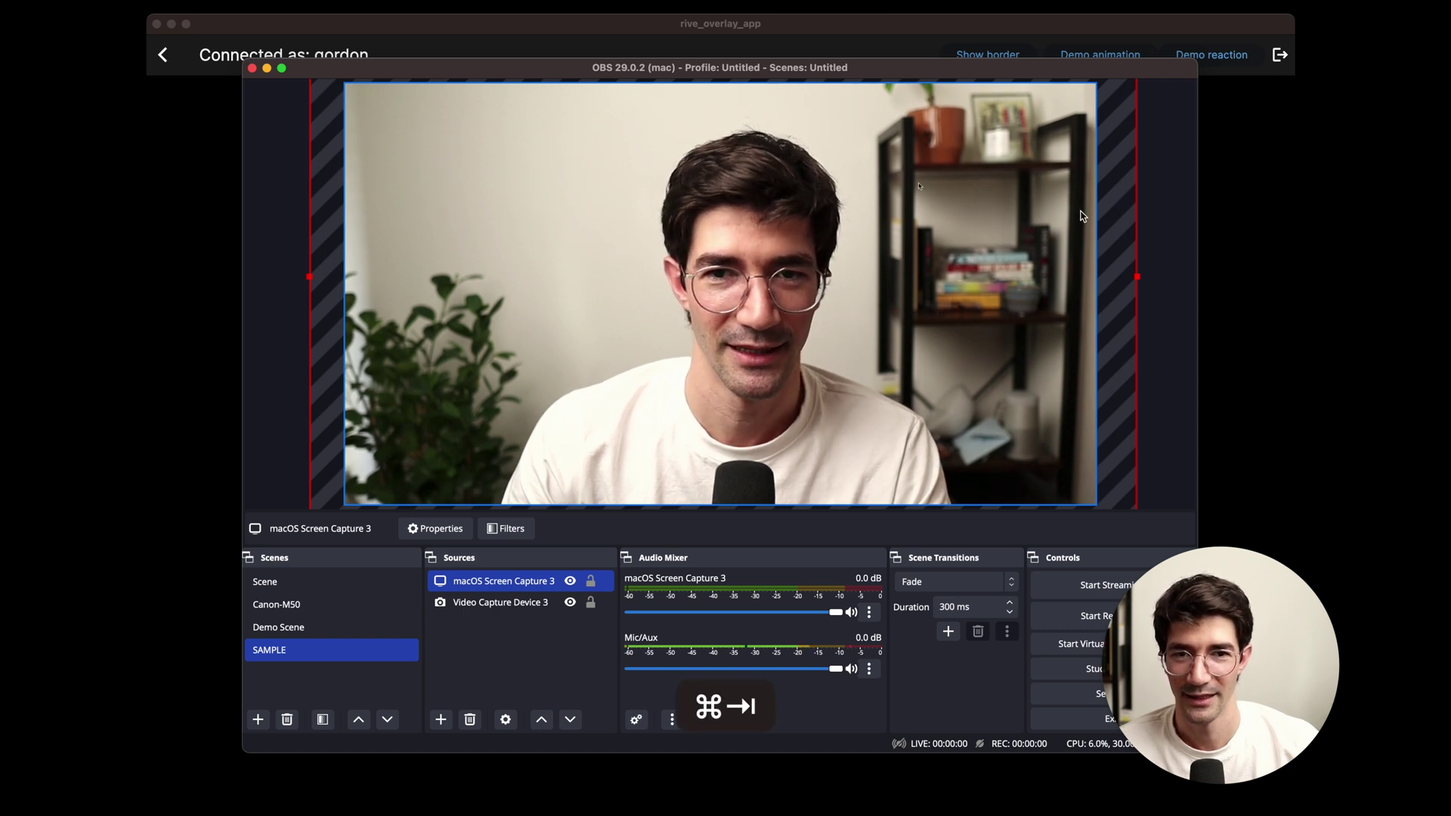
pyautogui.click(1209, 60)
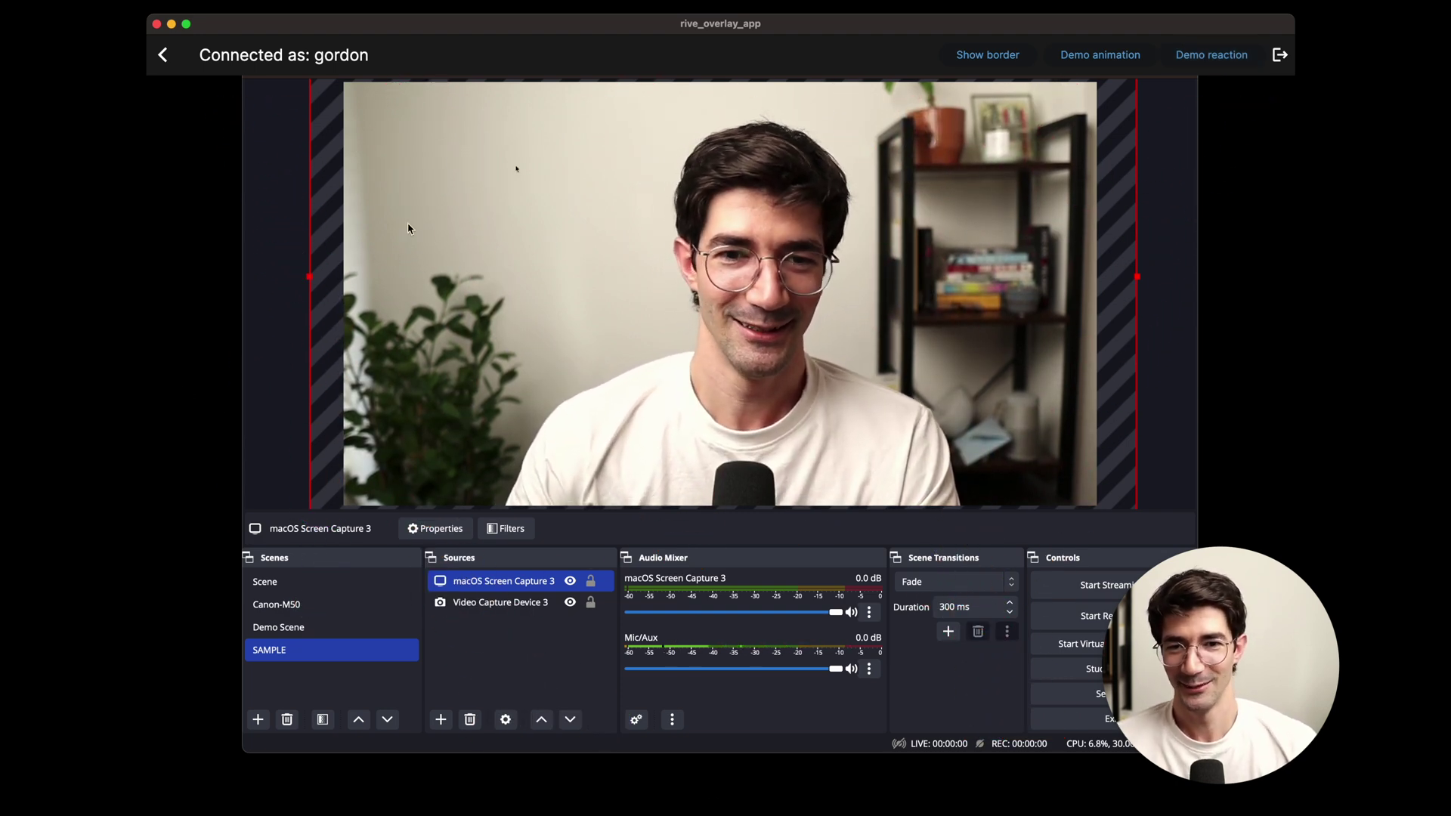
pyautogui.click(1226, 61)
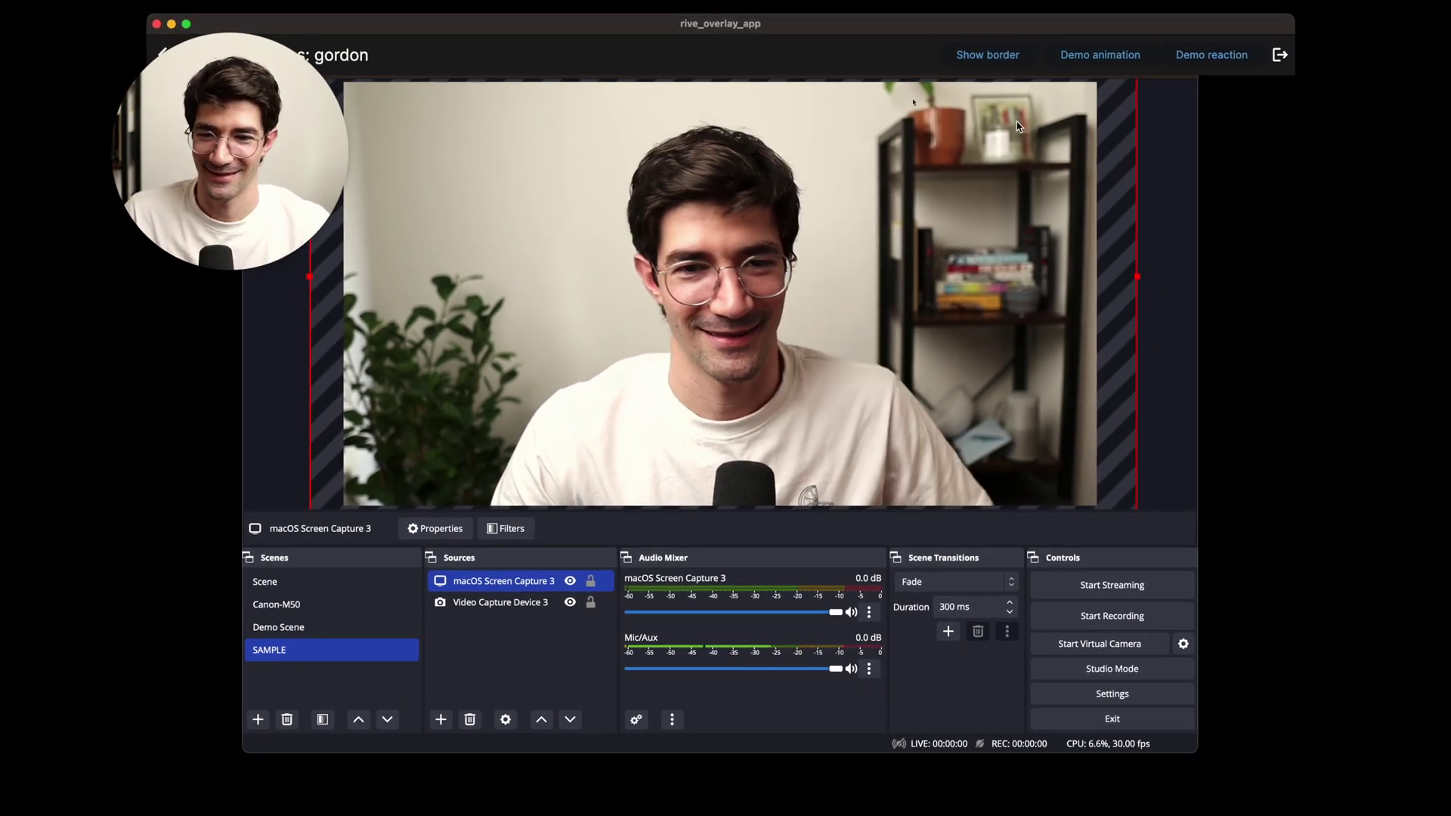
# Set the virtual camera output type to Scene with SAMPLE as the output scene
pyautogui.press('super+Tab')
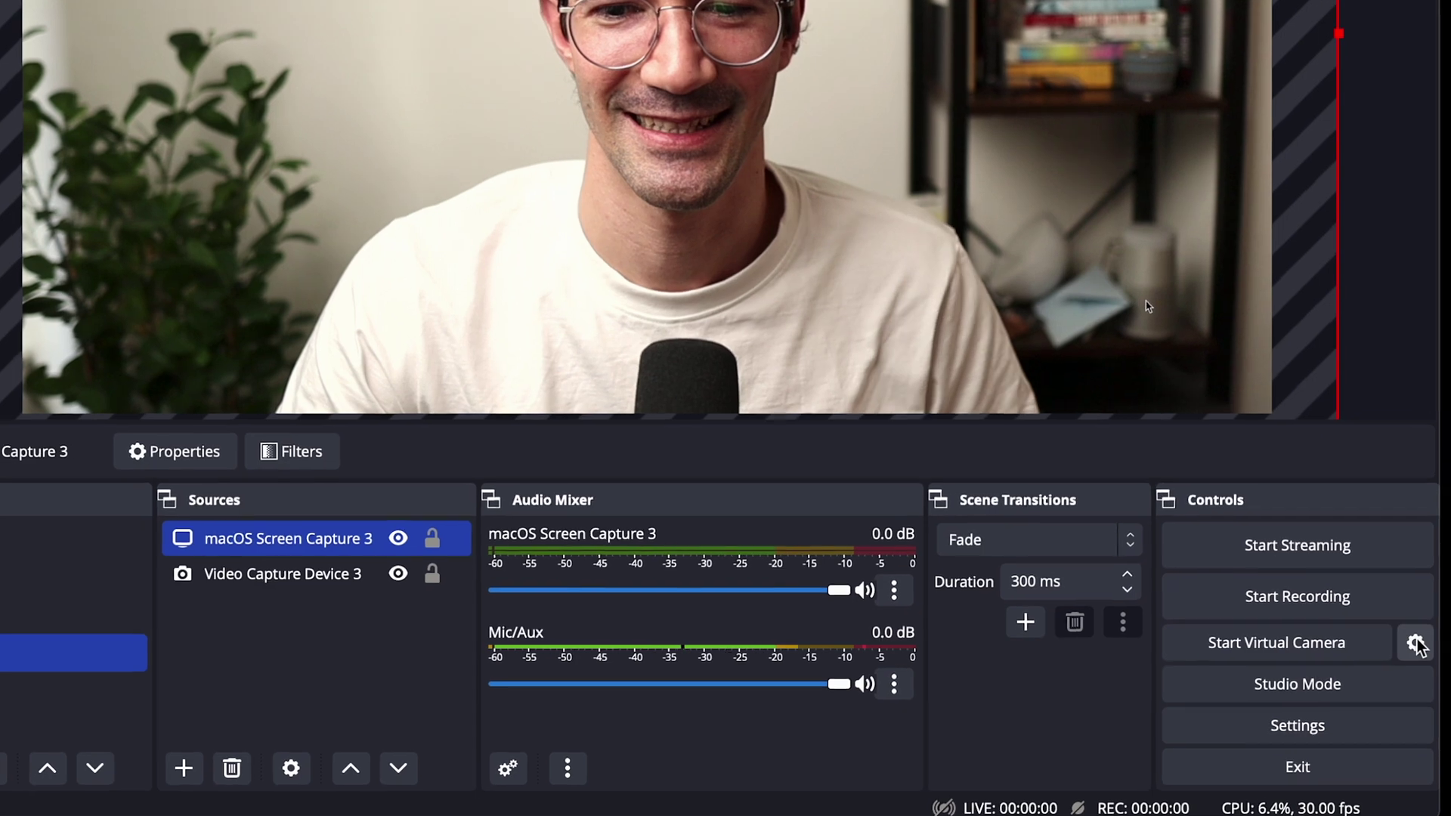
pyautogui.click(1183, 643)
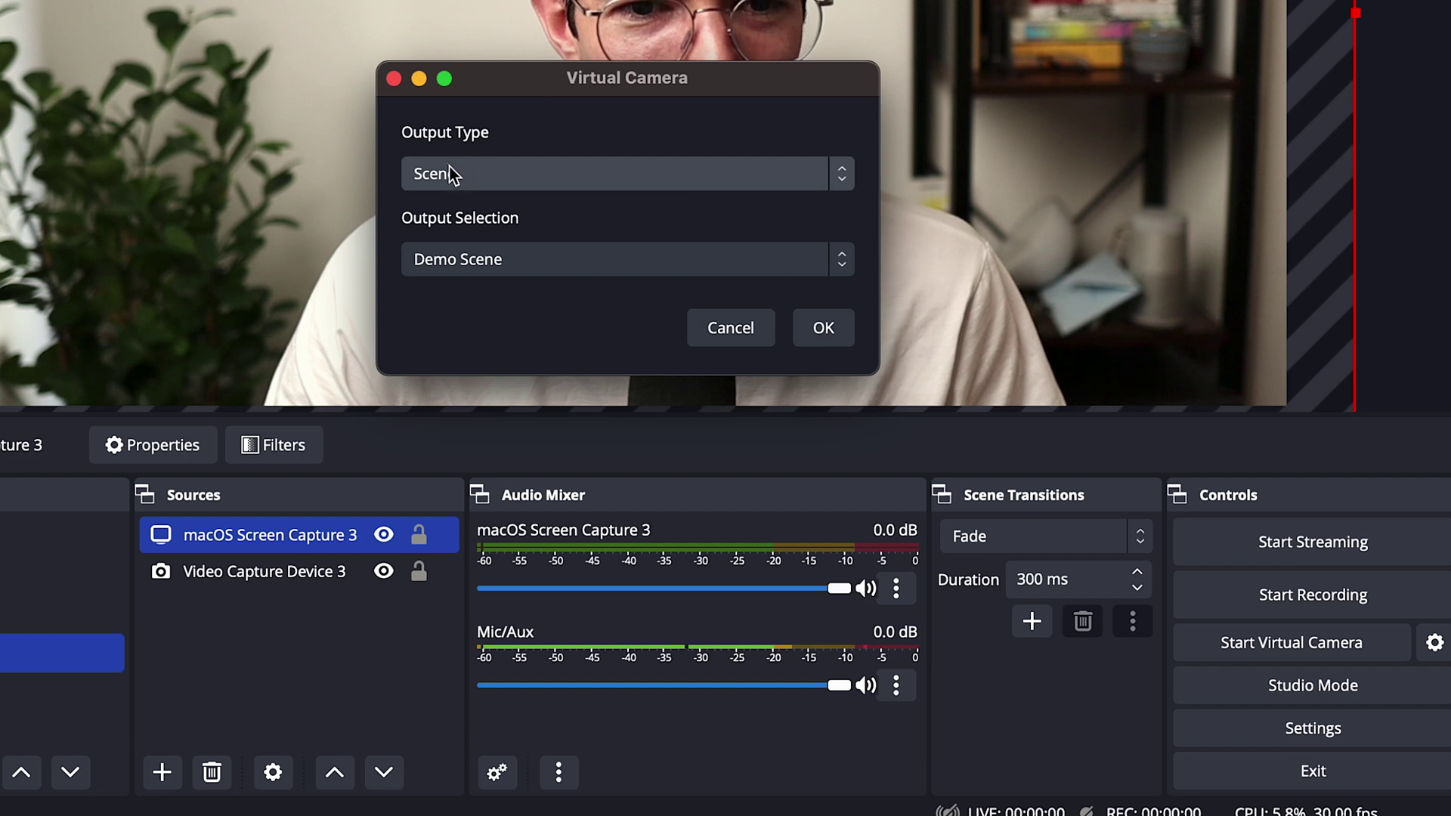
pyautogui.click(505, 174)
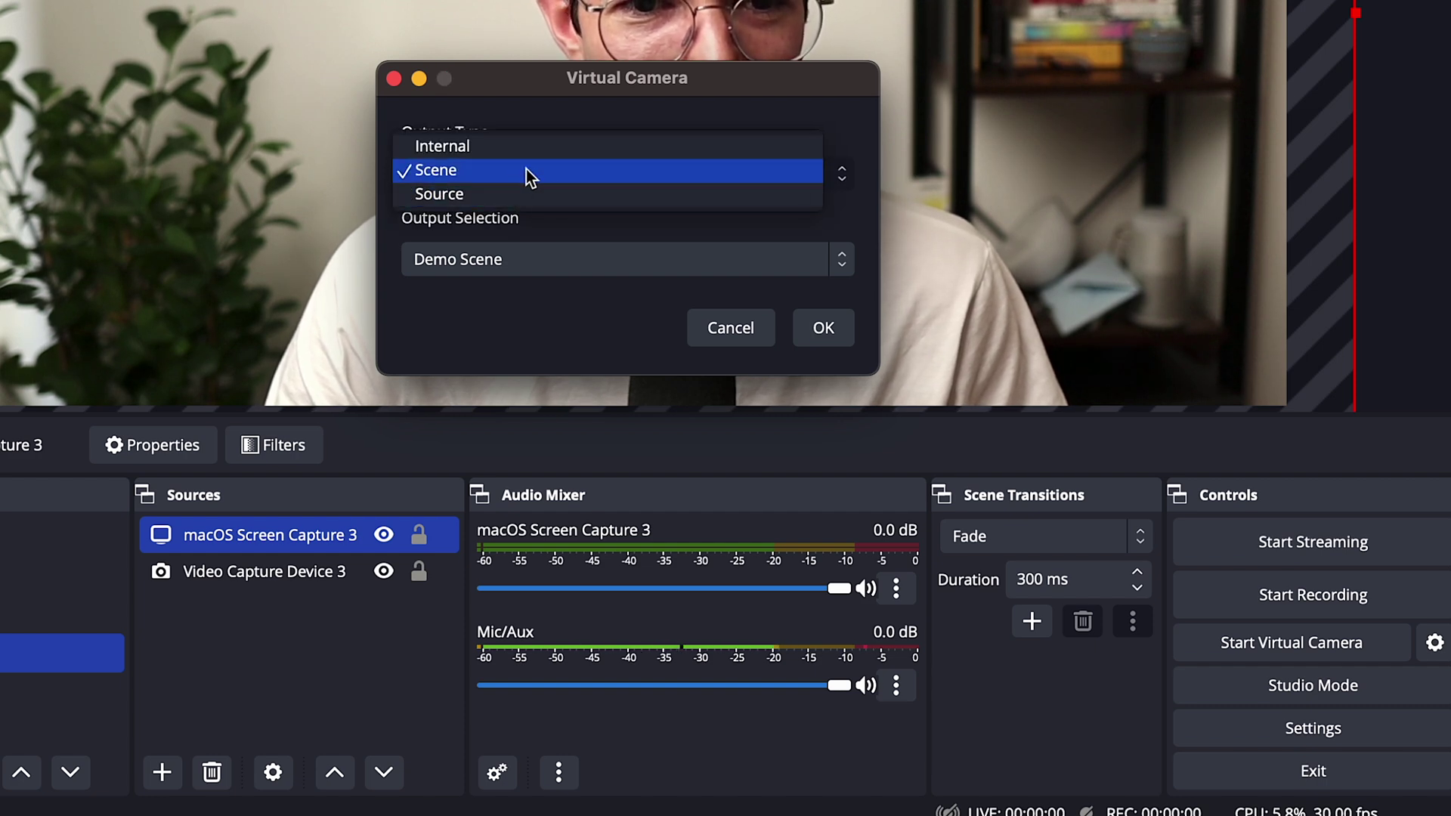
pyautogui.click(438, 171)
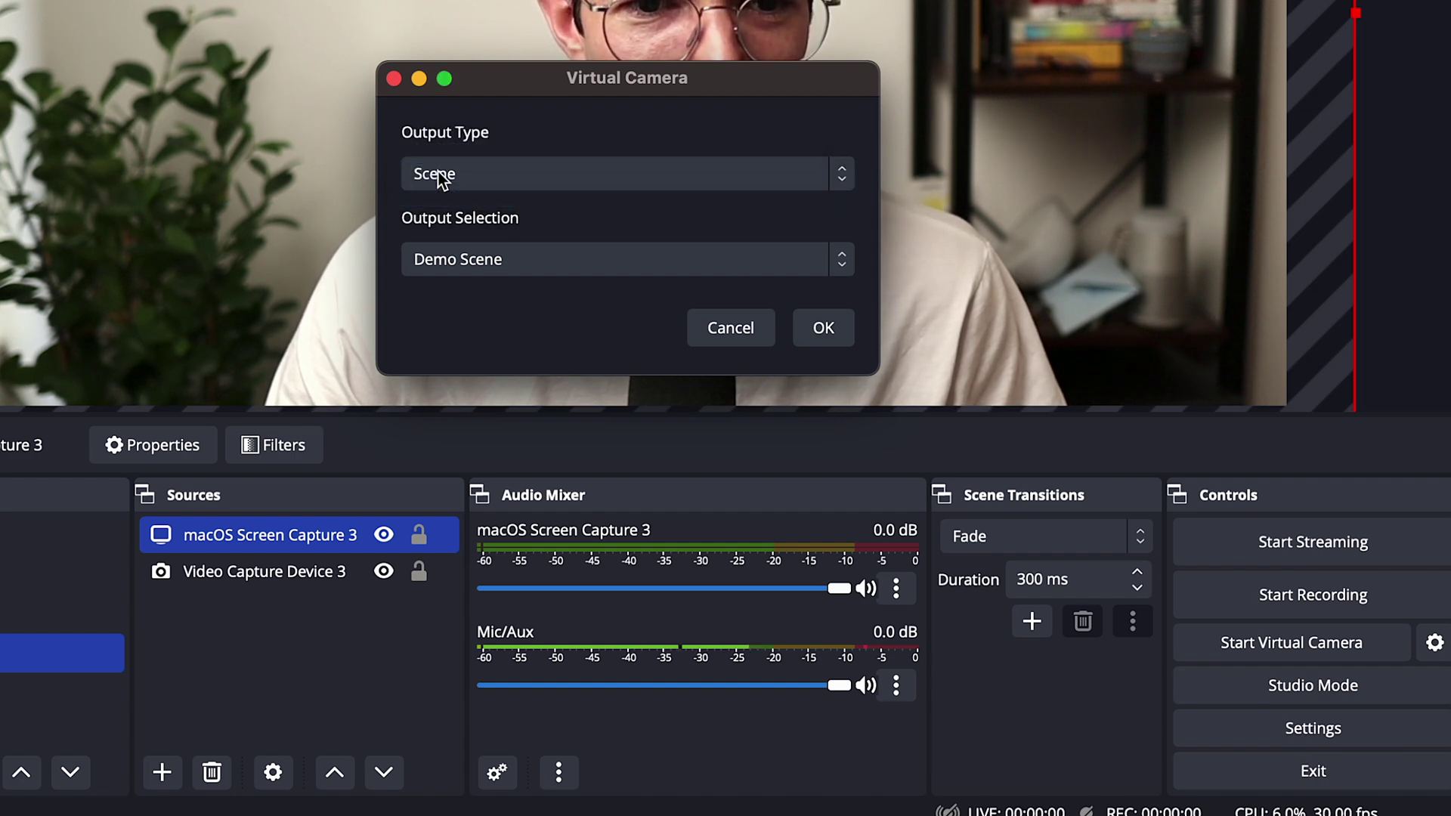
pyautogui.click(518, 264)
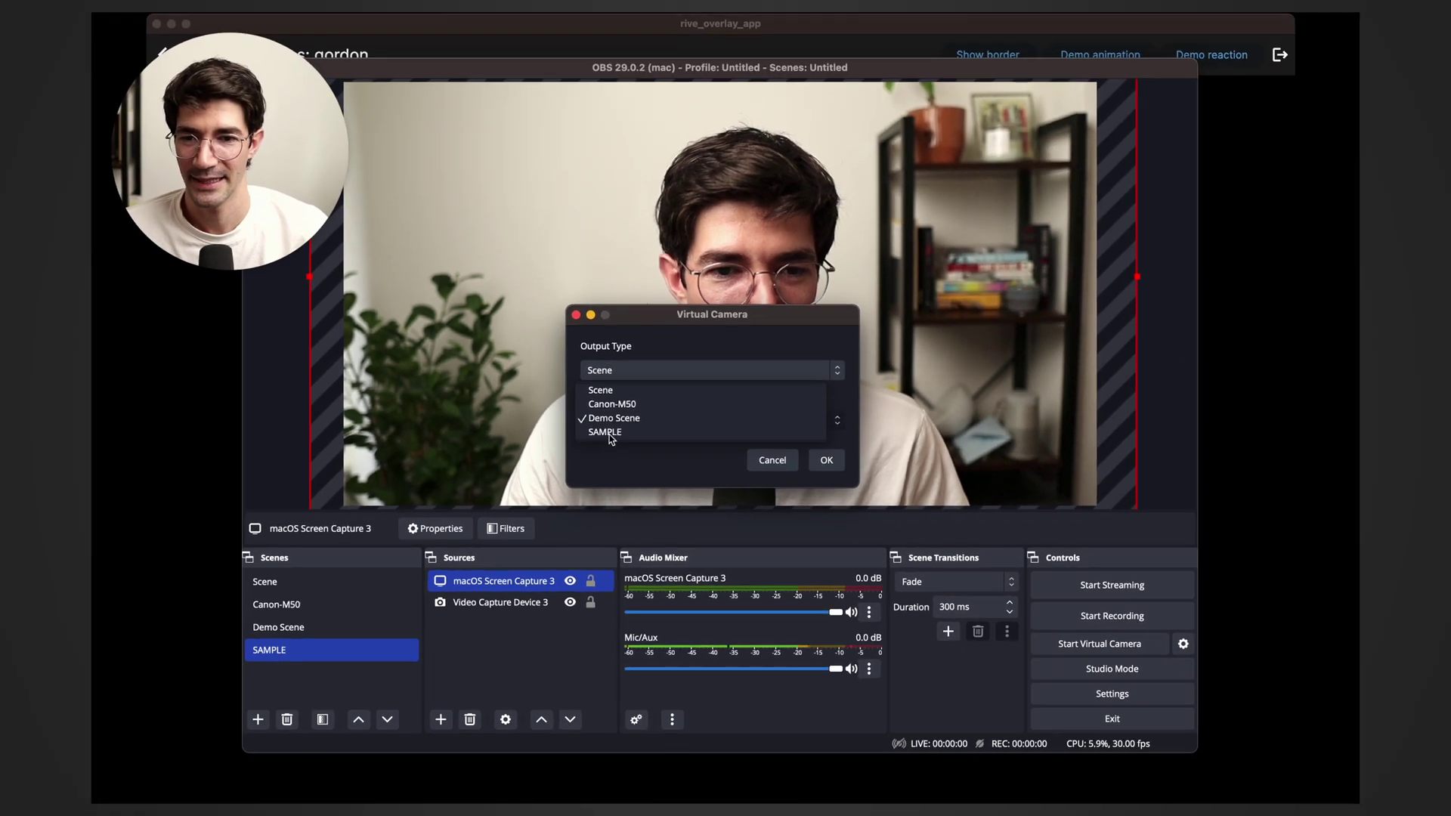
pyautogui.click(529, 351)
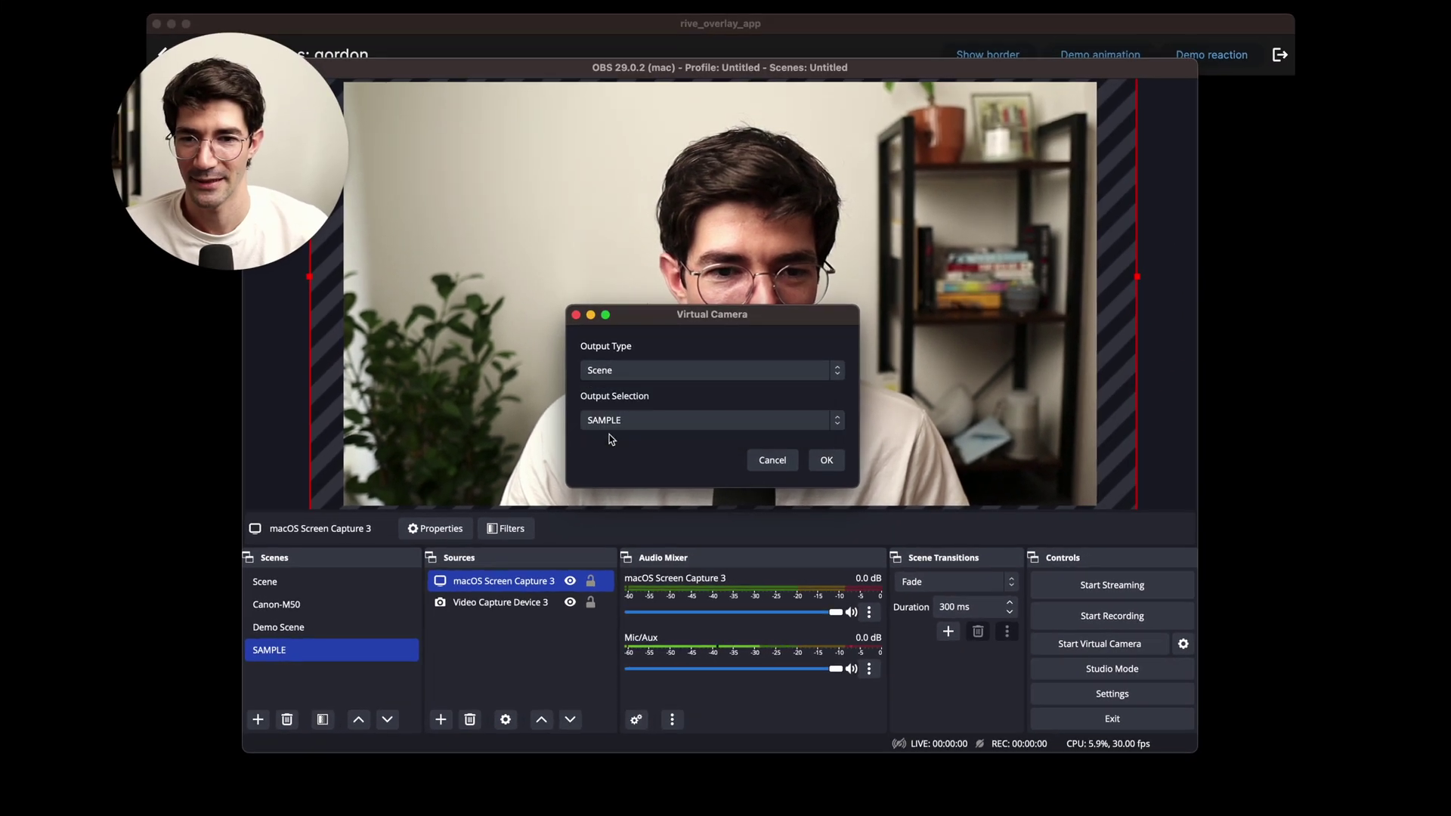
pyautogui.click(825, 460)
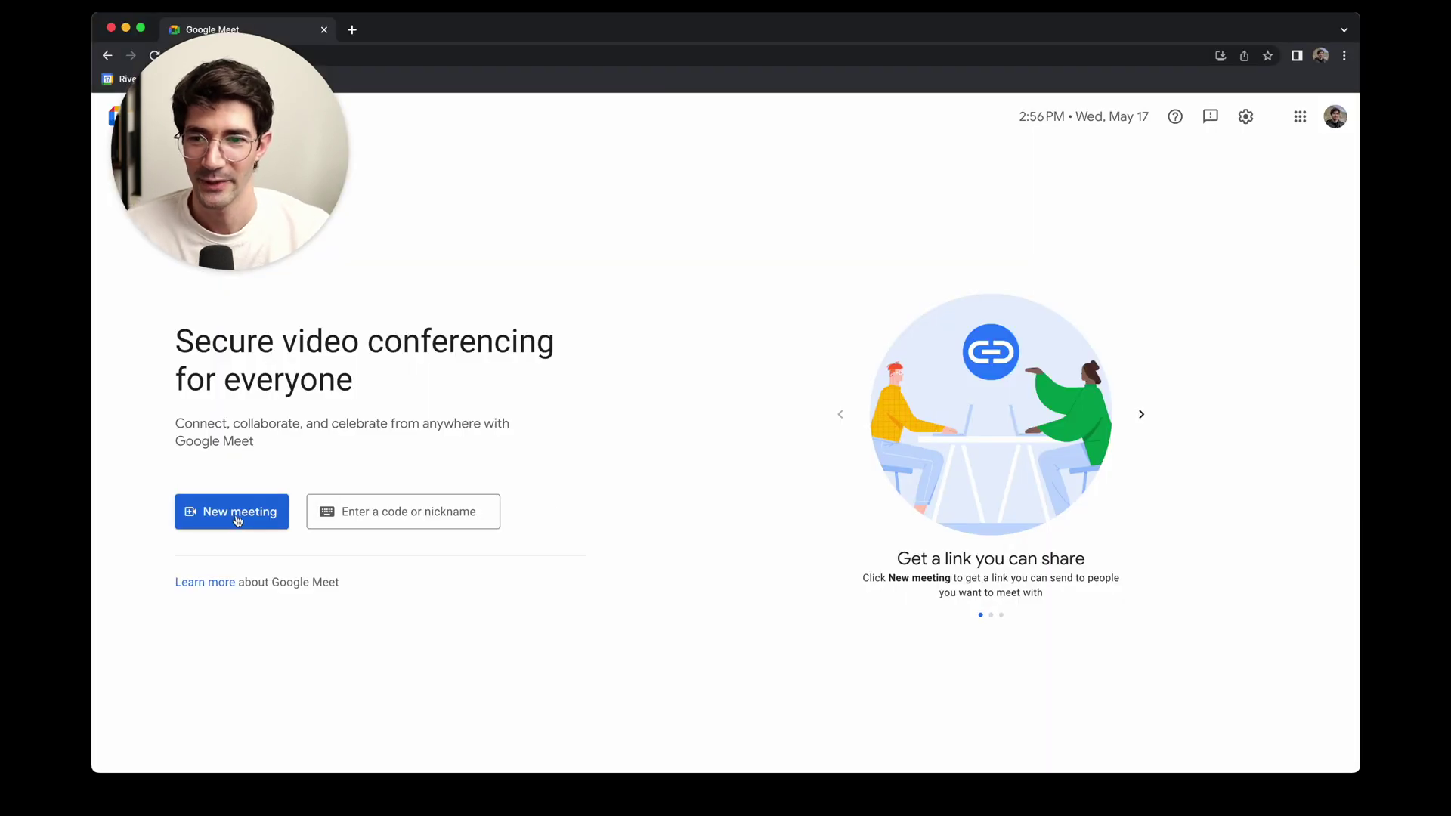
# Start an instant Google Meet meeting and set its video camera to OBS Virtual Camera
pyautogui.click(237, 519)
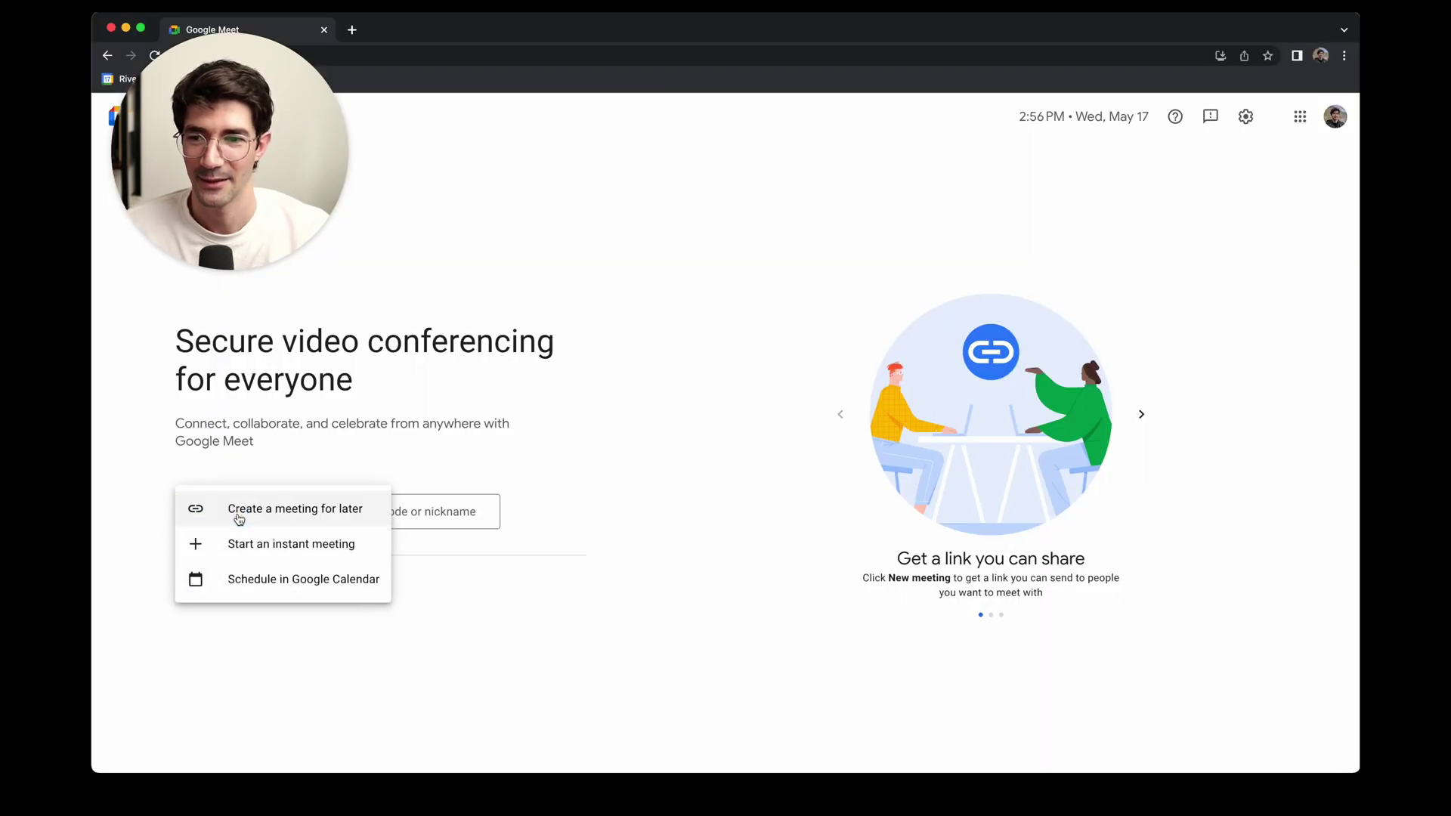
pyautogui.click(317, 545)
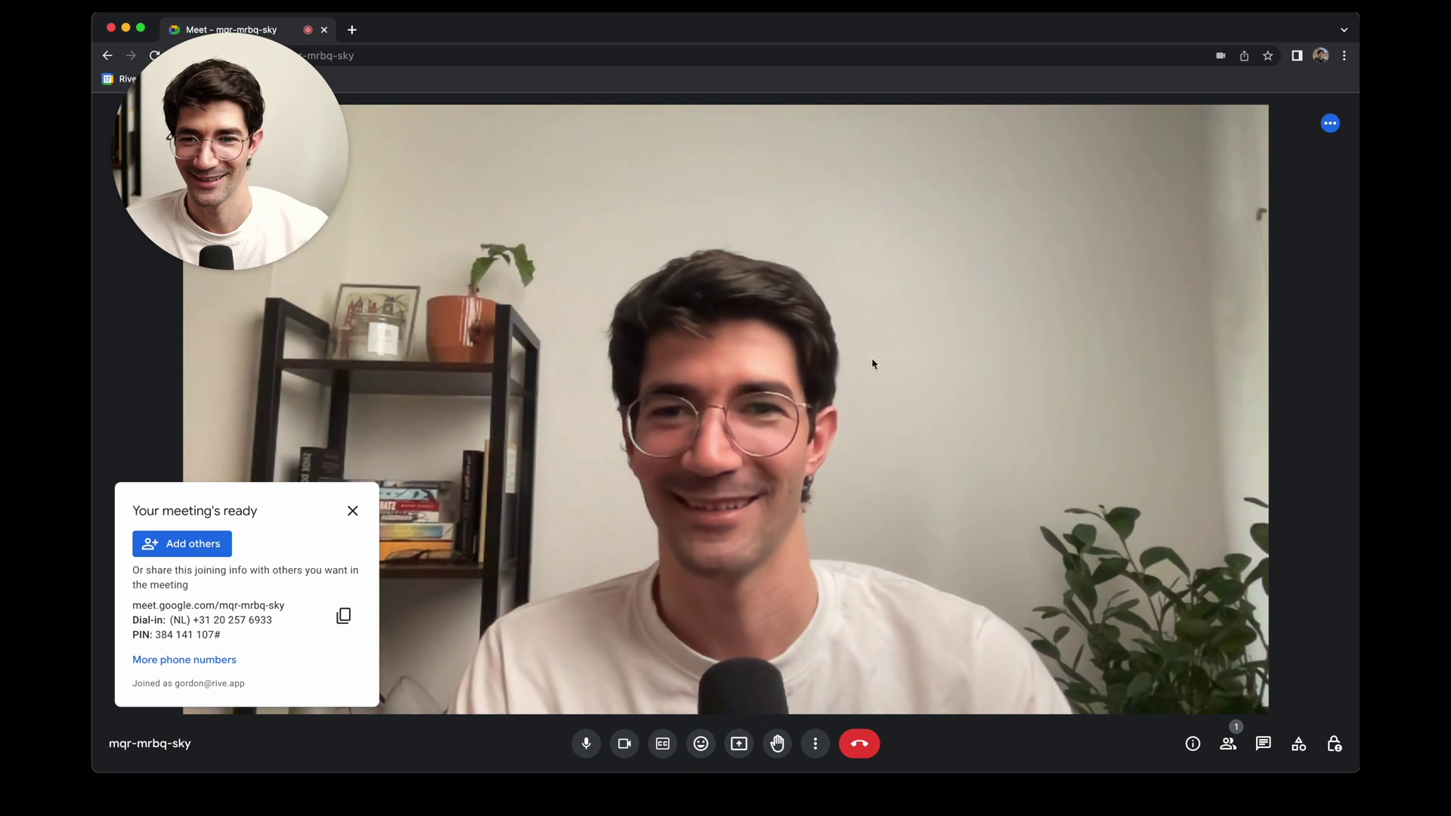
pyautogui.click(814, 745)
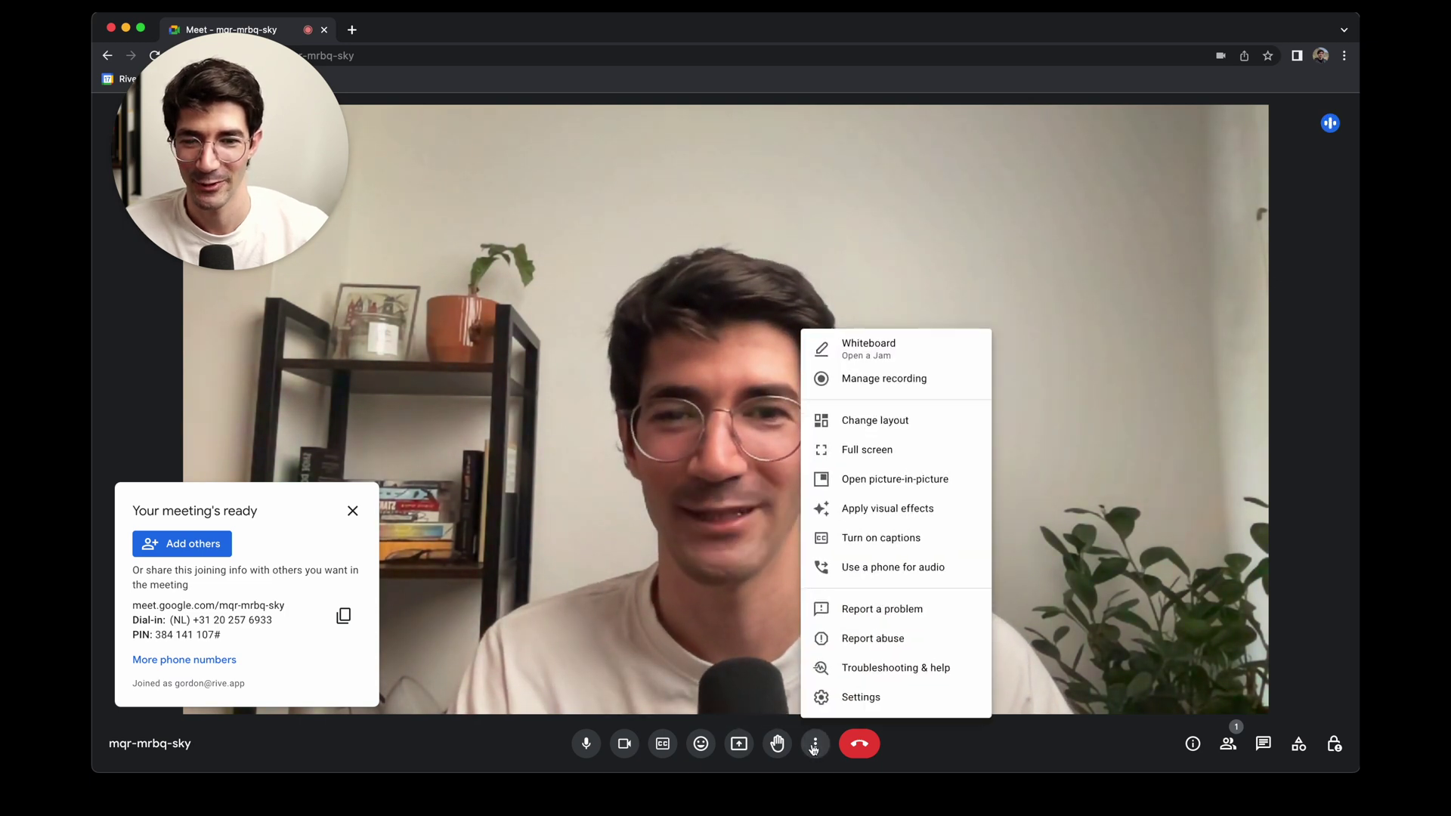
pyautogui.click(861, 697)
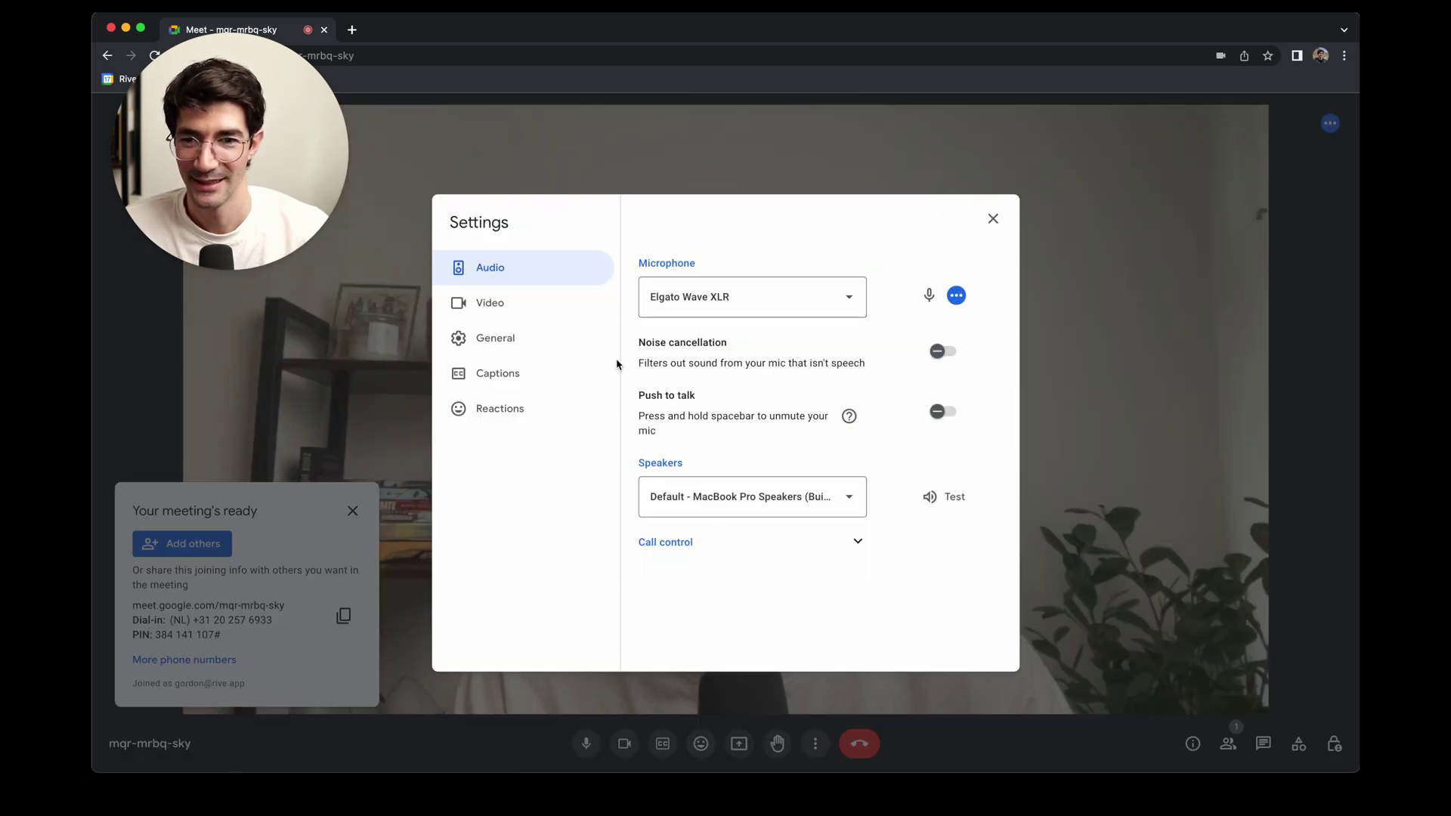
pyautogui.click(525, 305)
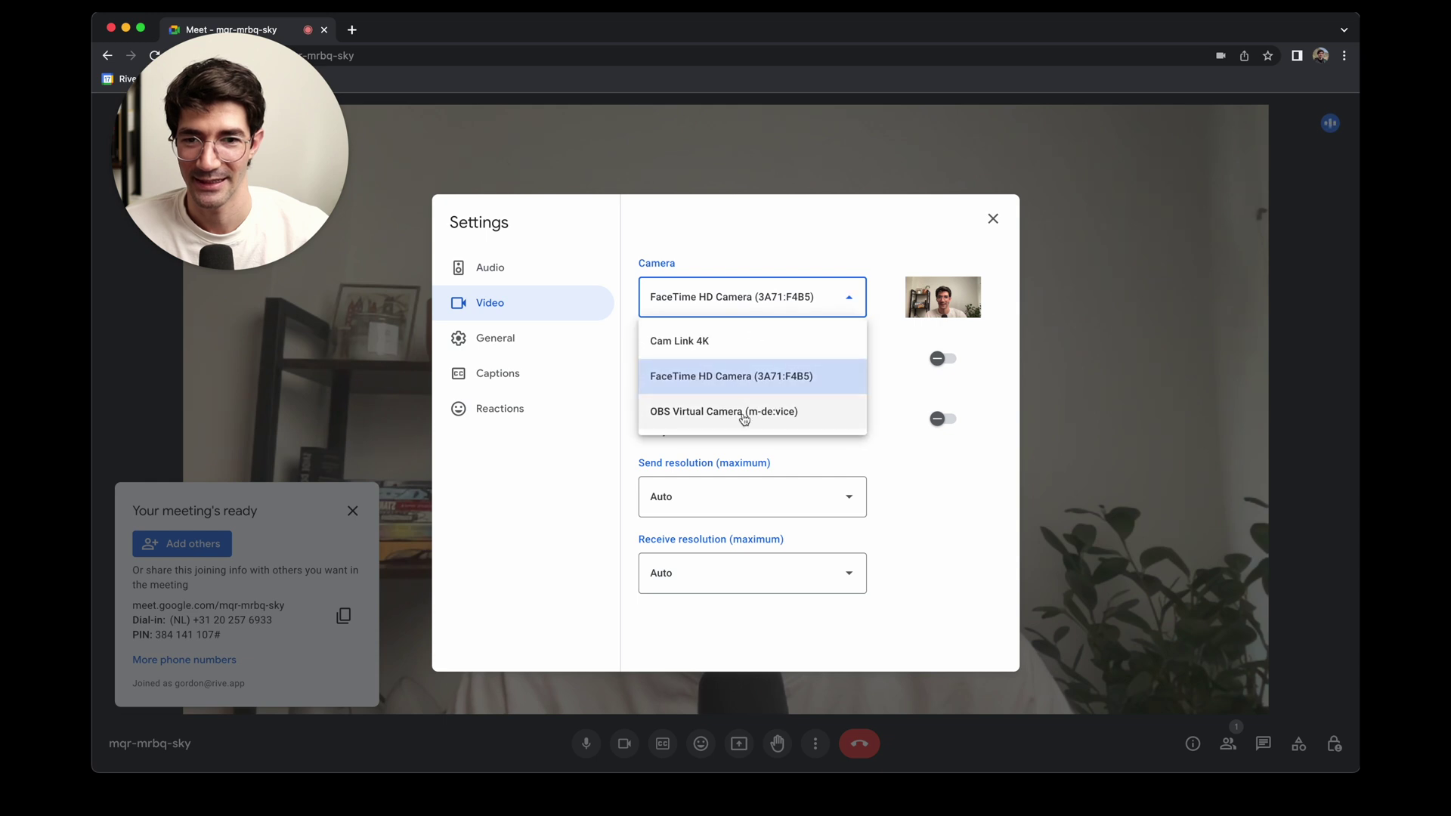
pyautogui.click(744, 417)
pyautogui.click(993, 220)
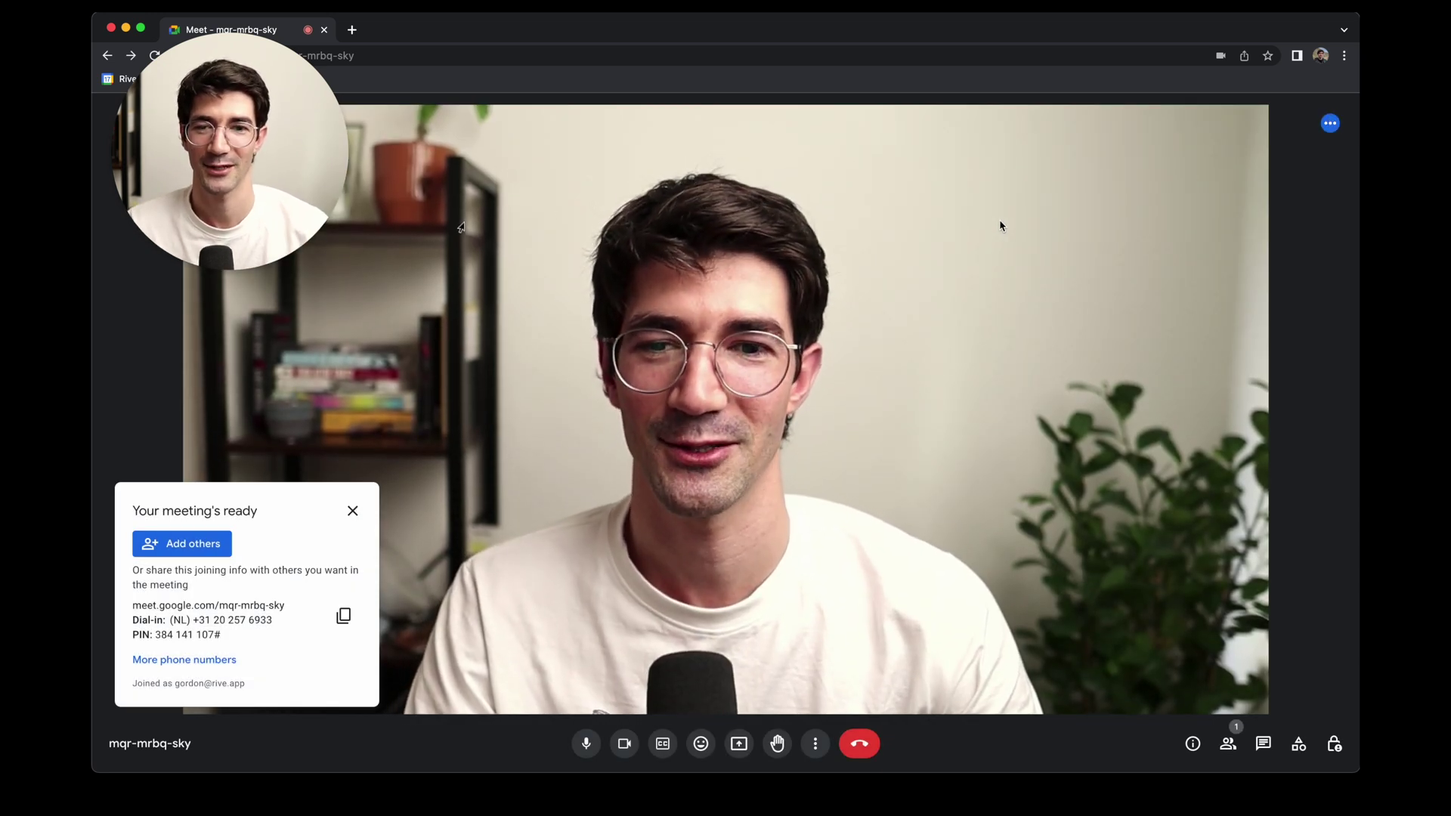
# Bring up rive_overlay_app from the Dock and play its demo animation over the call
pyautogui.moveTo(937, 801)
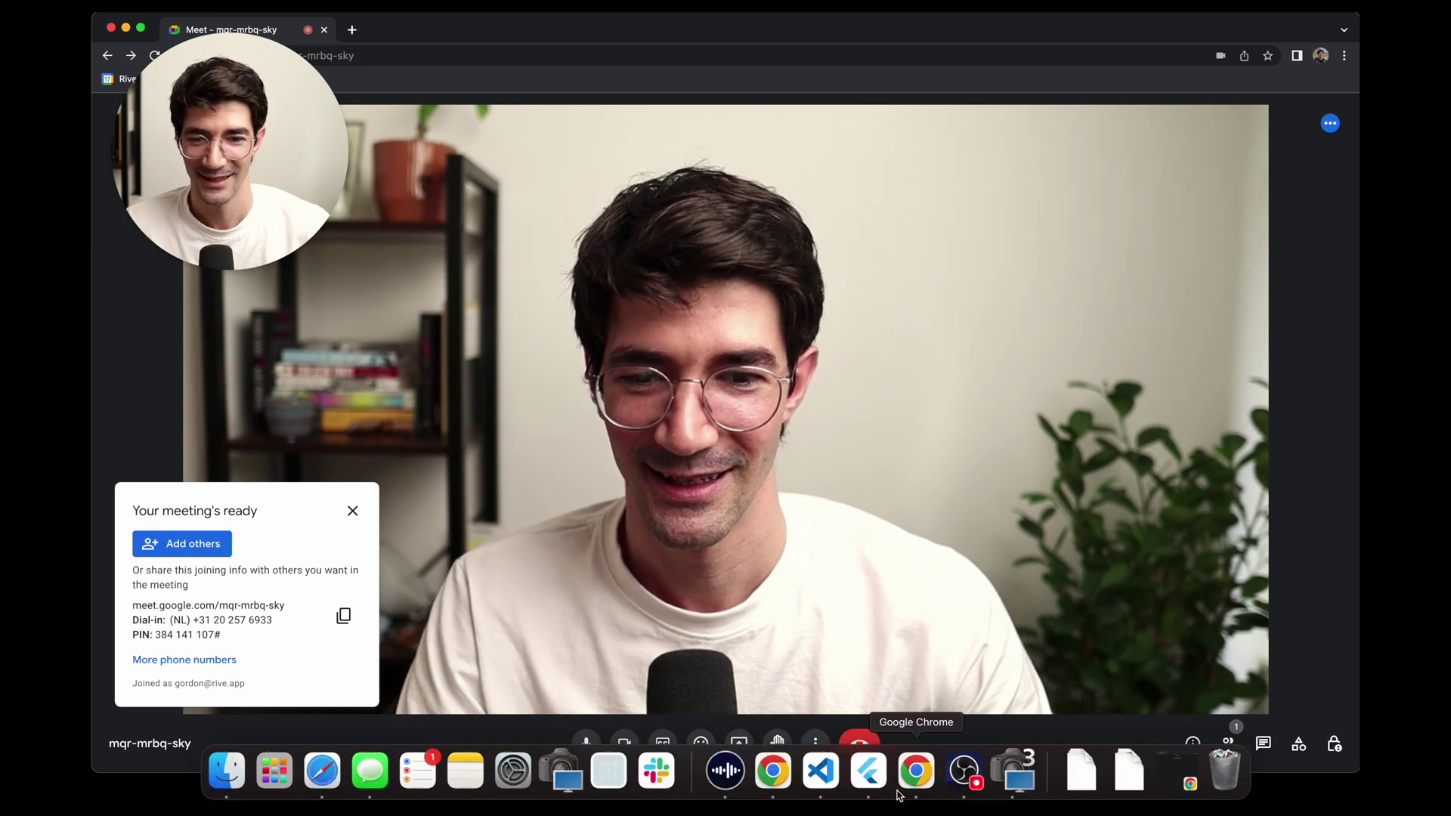
pyautogui.click(869, 771)
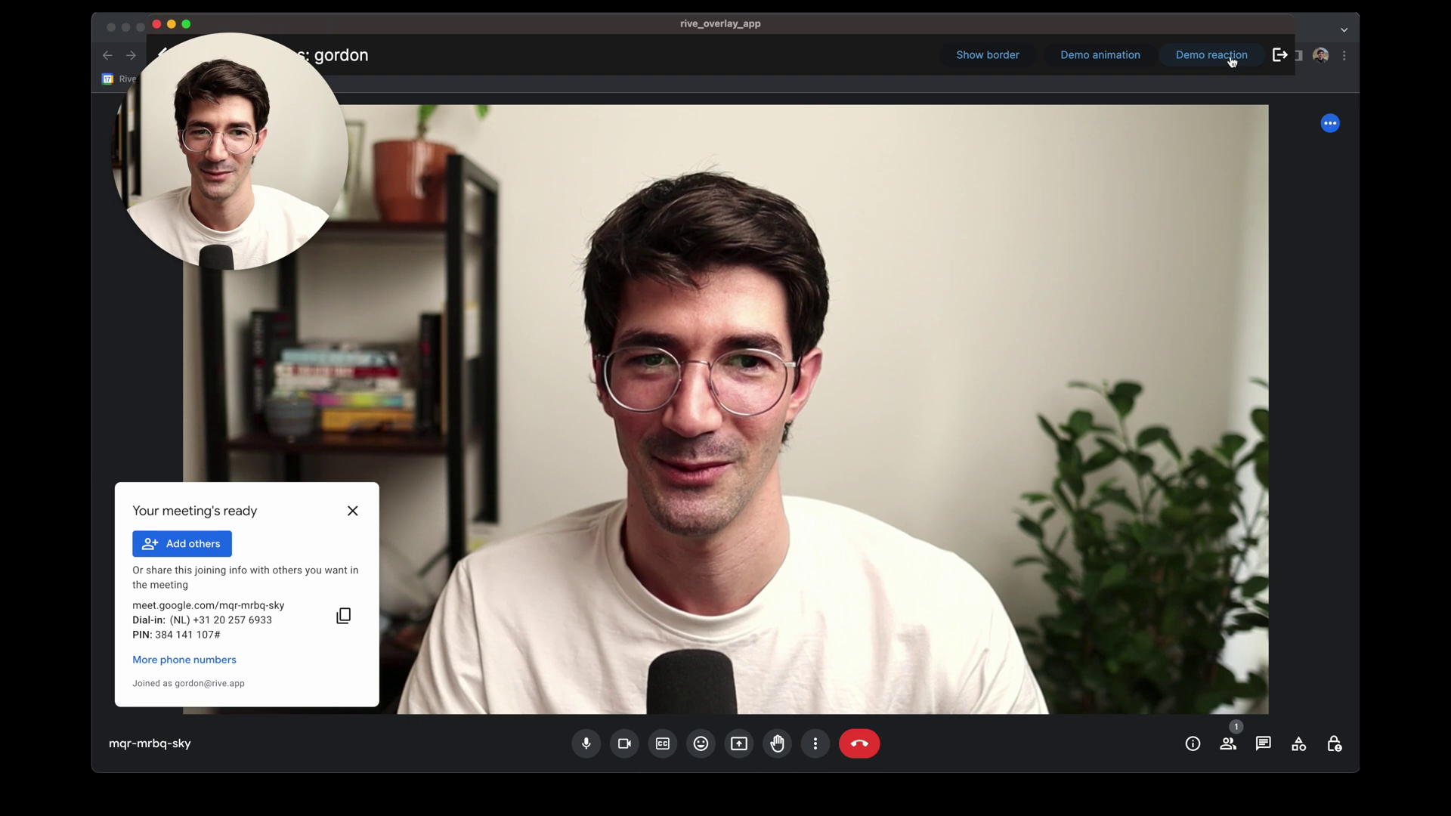
pyautogui.click(1092, 56)
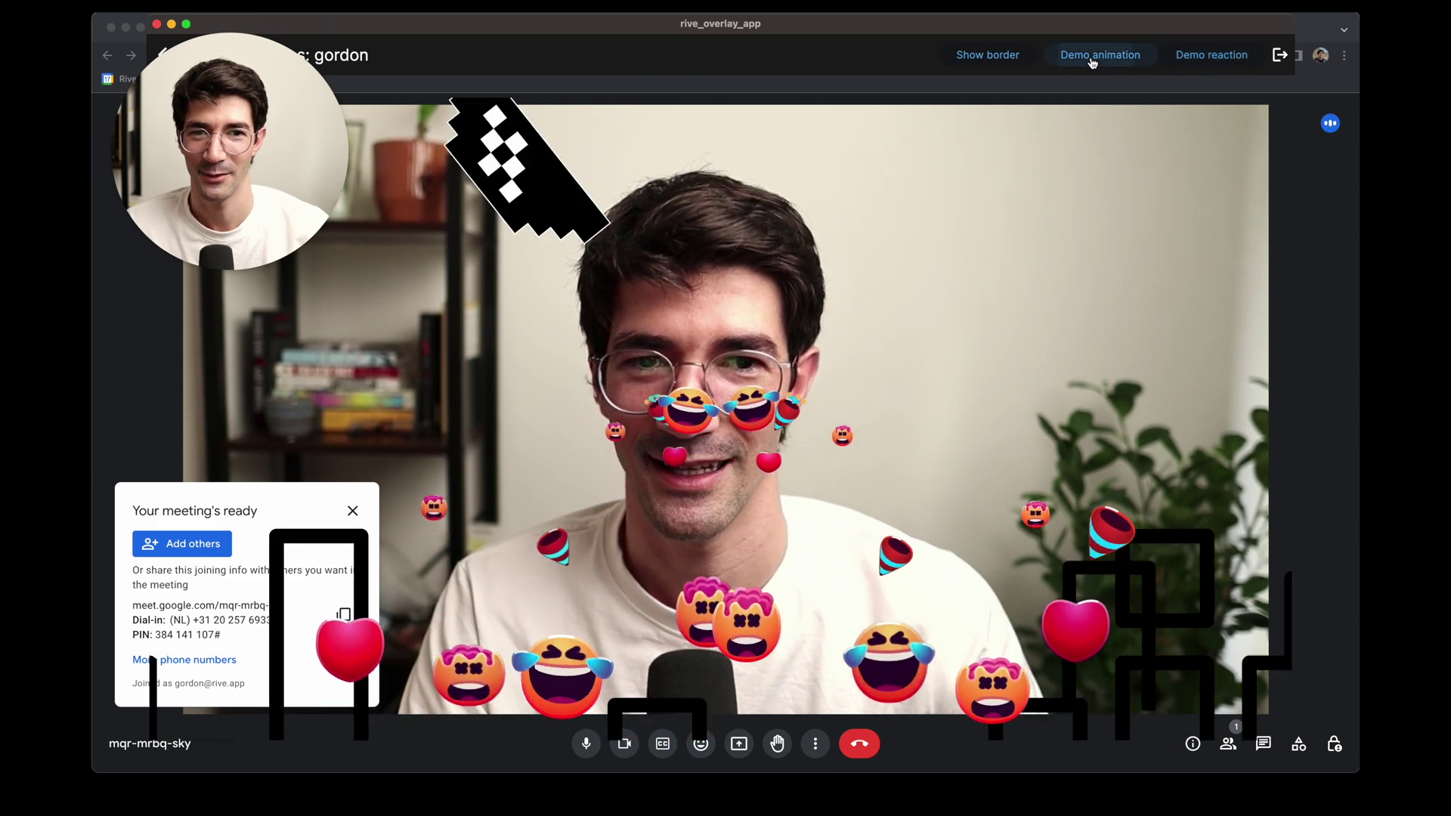